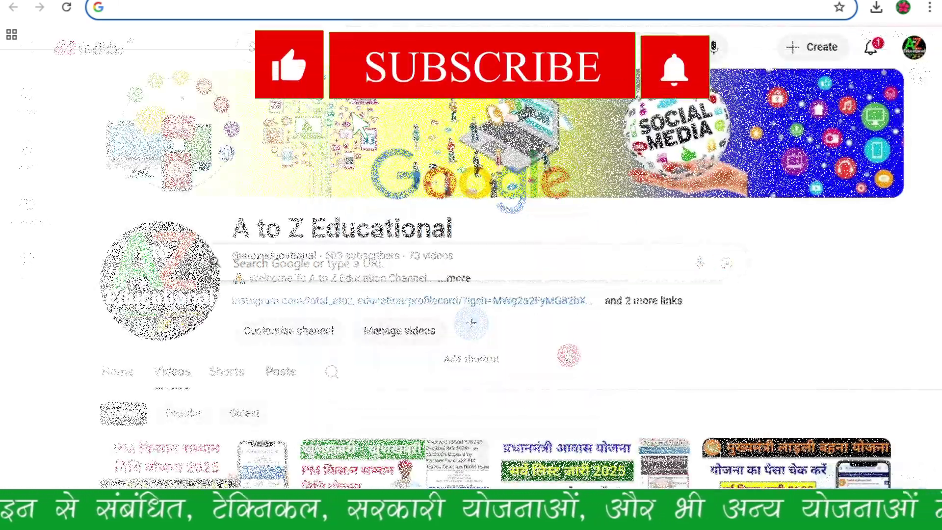
scroll(491, 295, down, 10)
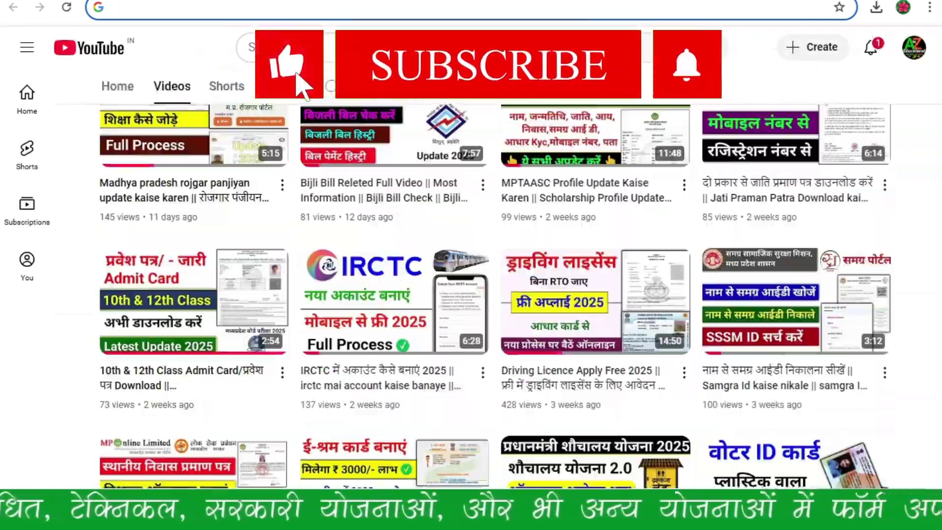
scroll(491, 295, down, 15)
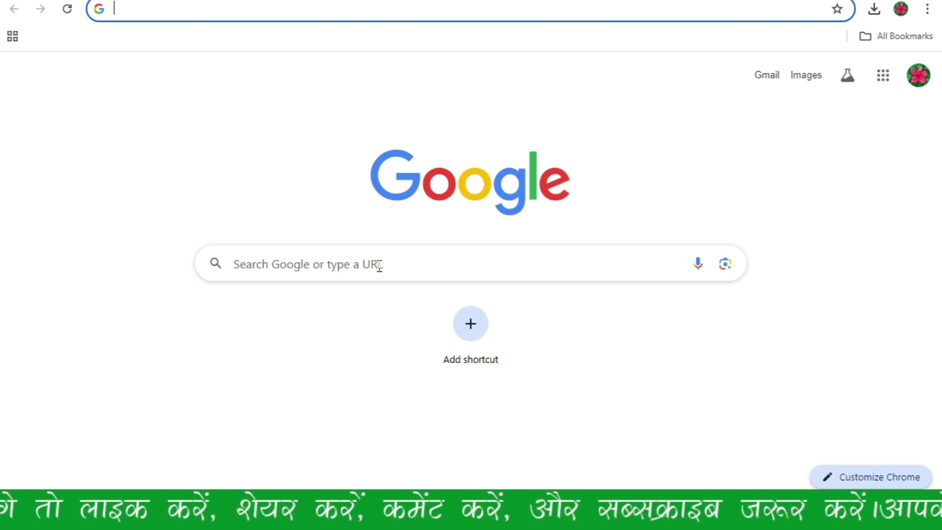
Step: Search Google for "PAN card apply" to reach the online PAN application page
click(355, 256)
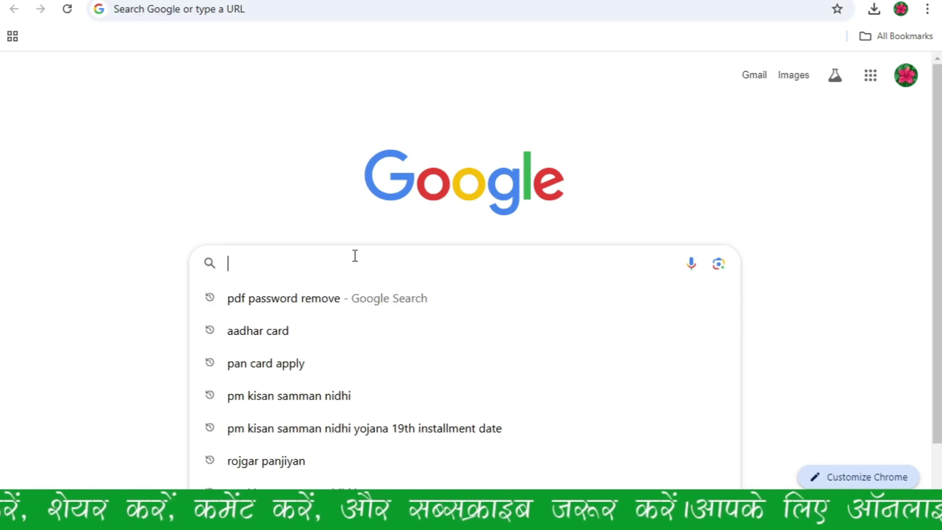
text(PAN)
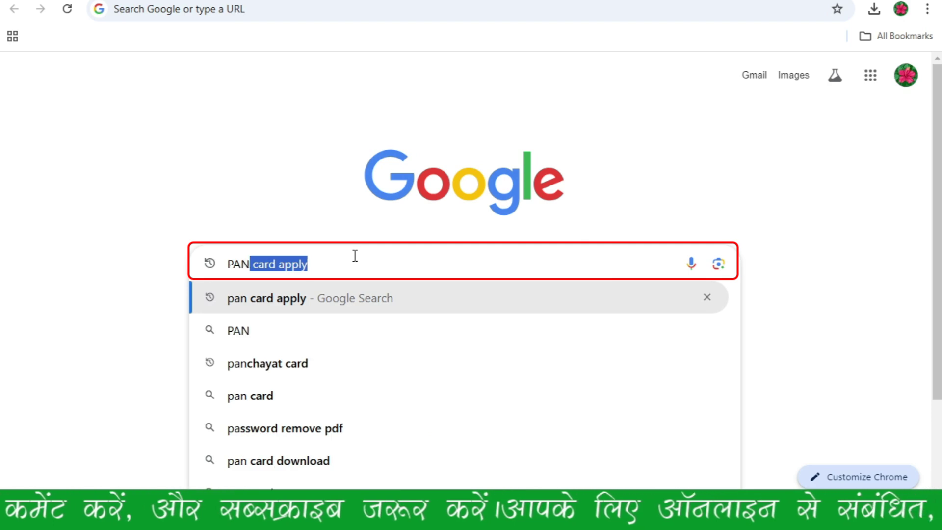
key(Return)
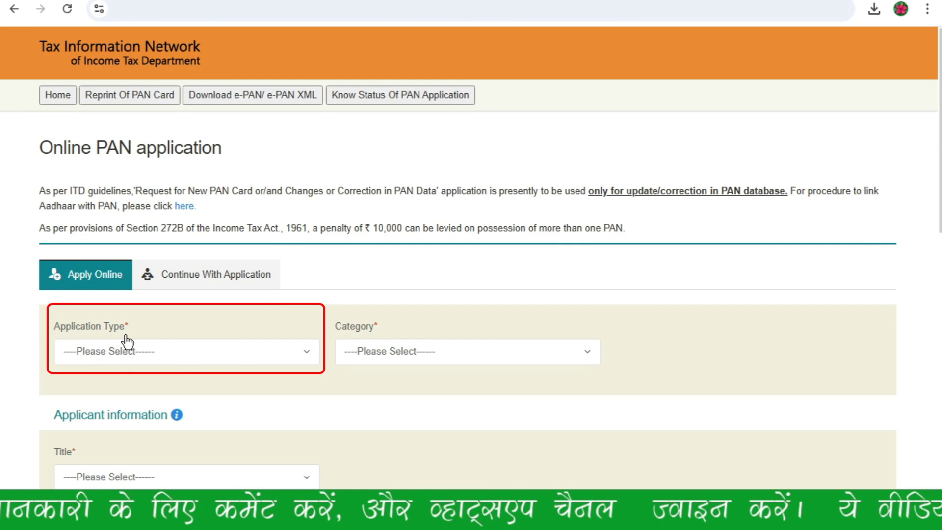
Step: Set the application type to New PAN - Indian Citizen (Form 49A) and the category to INDIVIDUAL
click(119, 357)
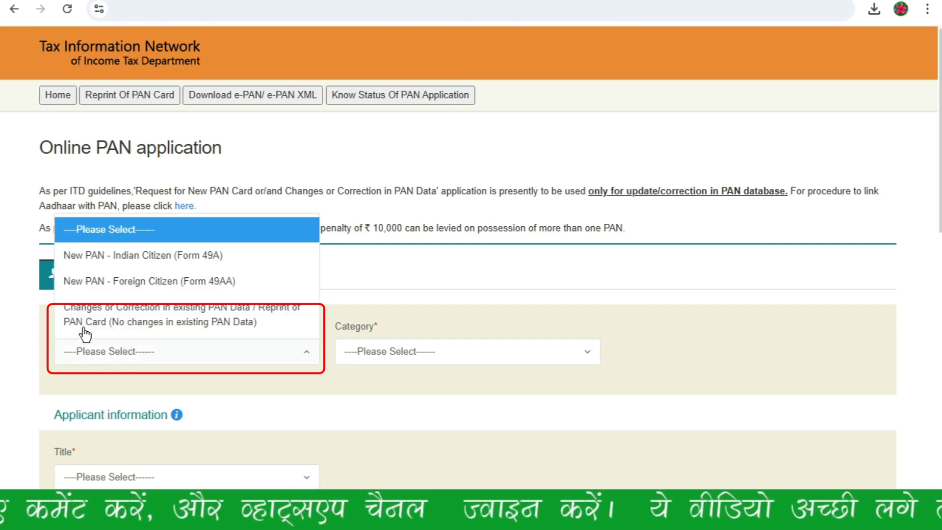
click(214, 265)
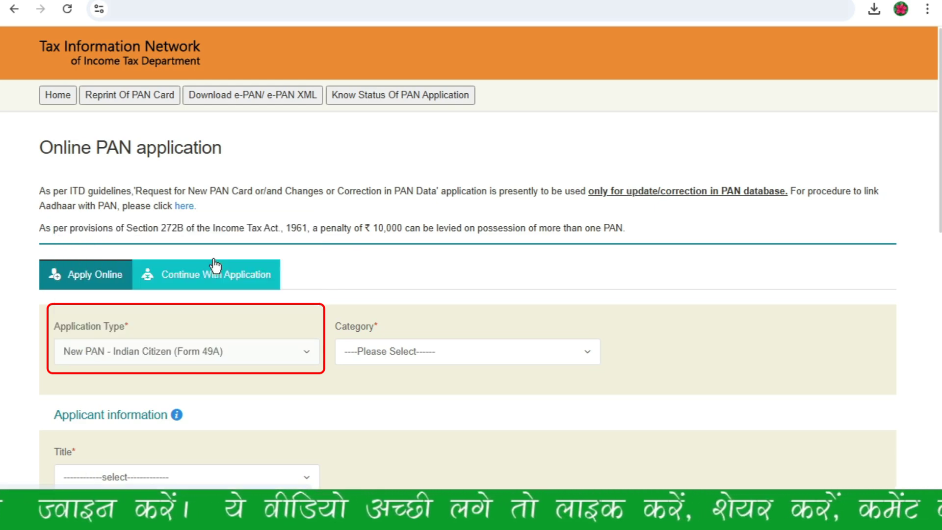
click(388, 352)
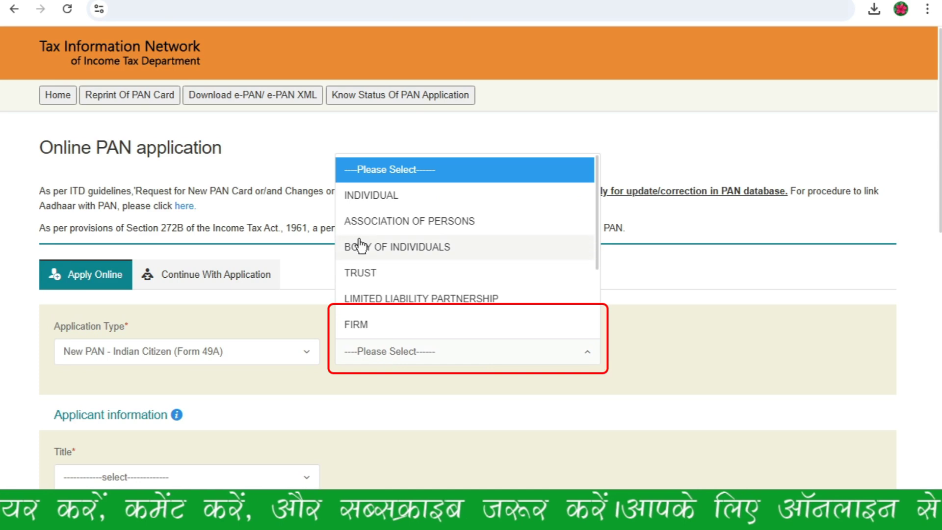
click(371, 196)
Step: Set the applicant's title to Shri in the applicant information
scroll(264, 382, down, 5)
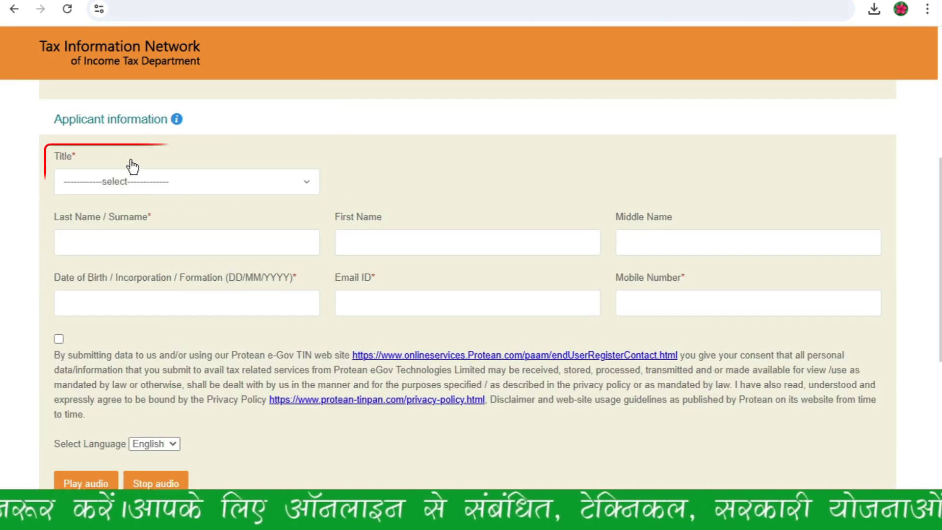
click(142, 184)
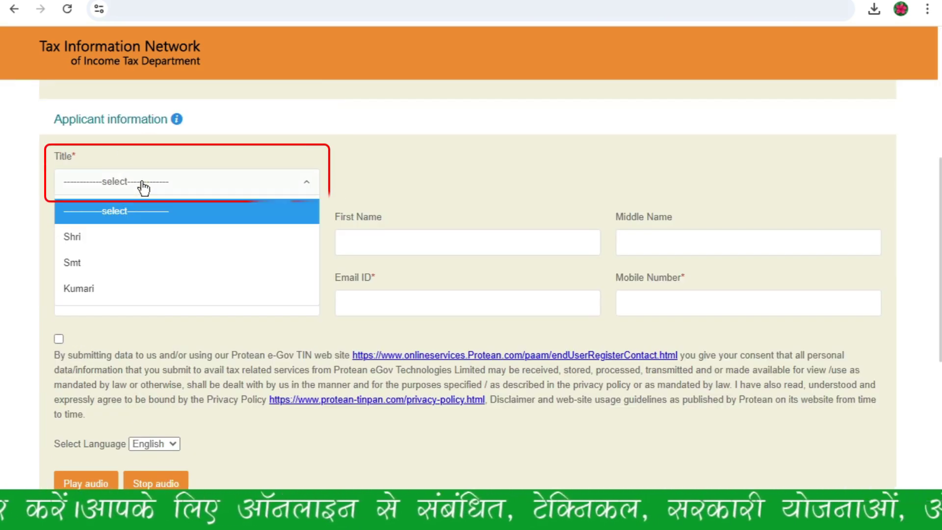
click(109, 243)
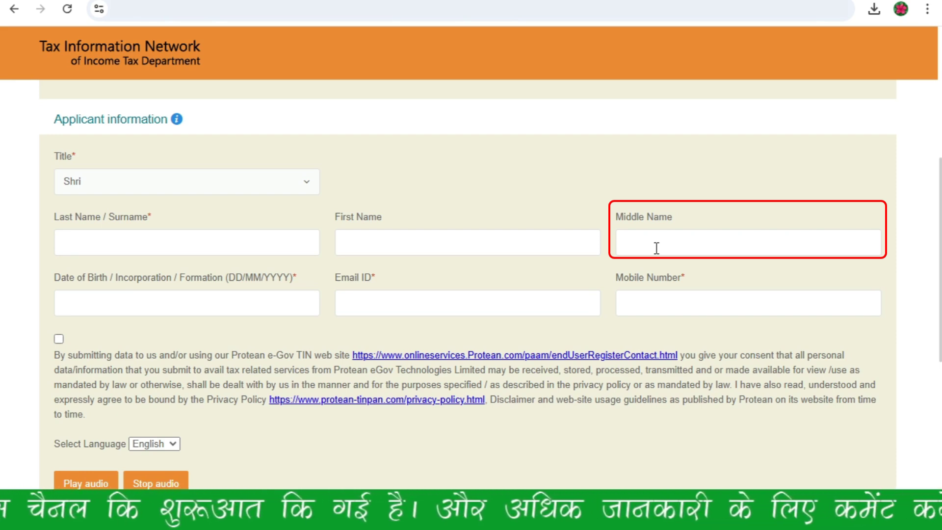
Step: Go through the applicant's name, date of birth and e-mail fields and the data consent checkbox
click(649, 216)
click(677, 246)
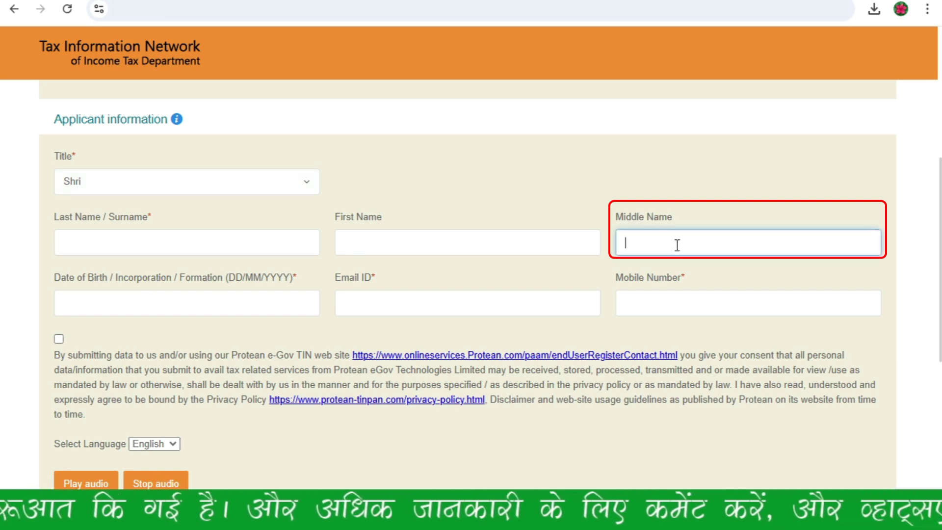
click(94, 239)
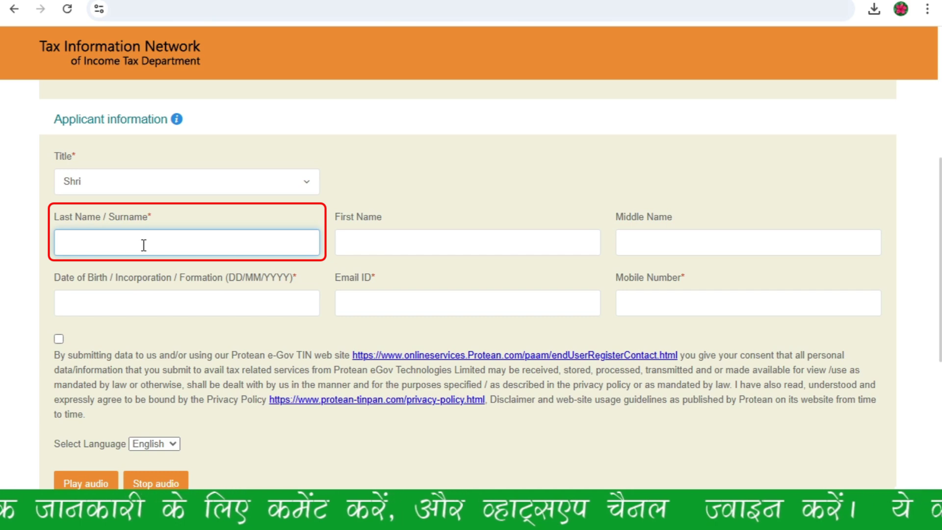
click(118, 310)
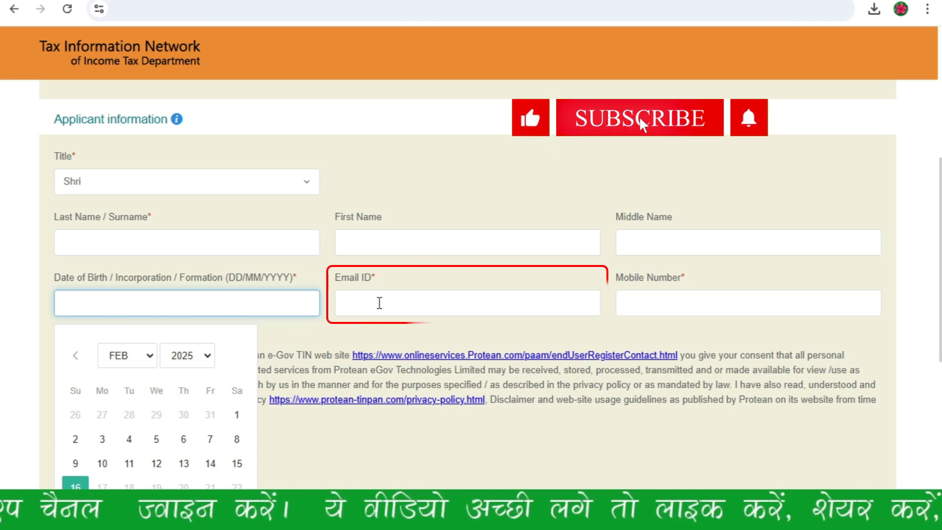
click(379, 303)
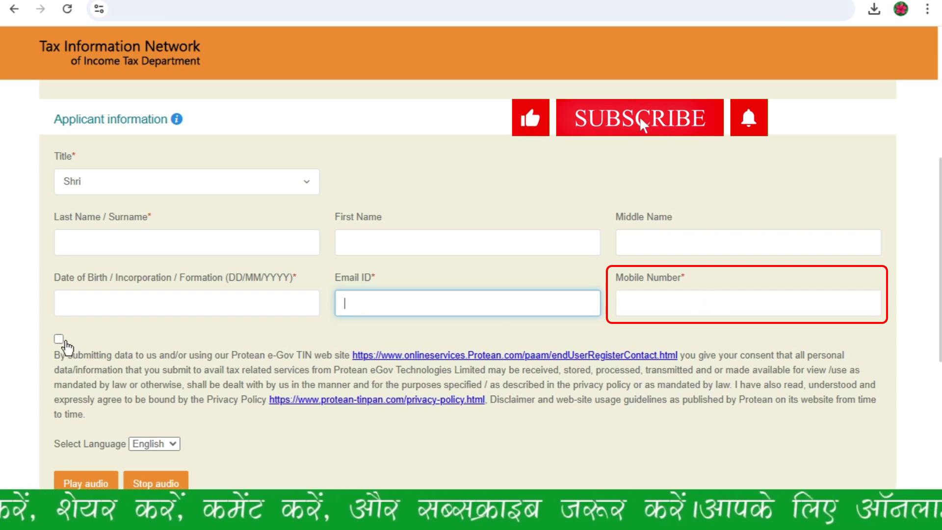
click(59, 339)
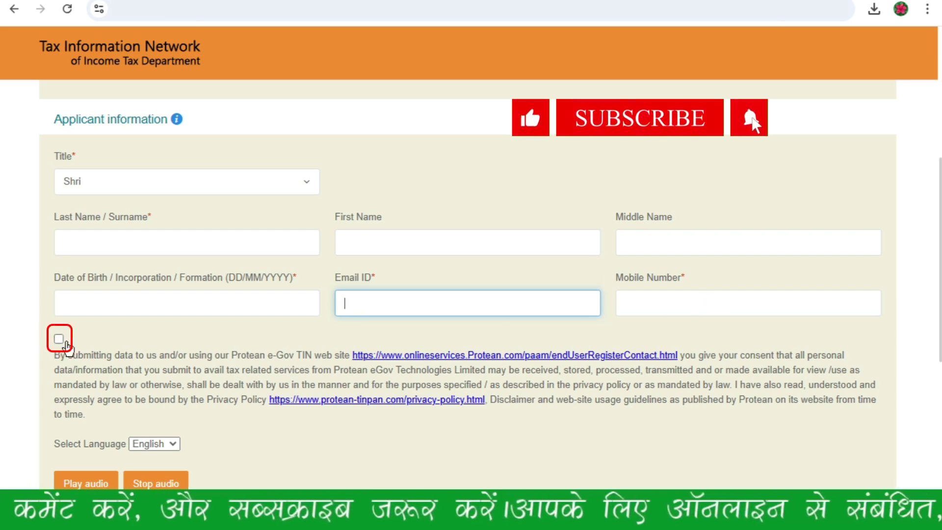
Step: Submit the applicant information and continue with the PAN application form
scroll(90, 360, down, 3)
scroll(90, 360, down, 2)
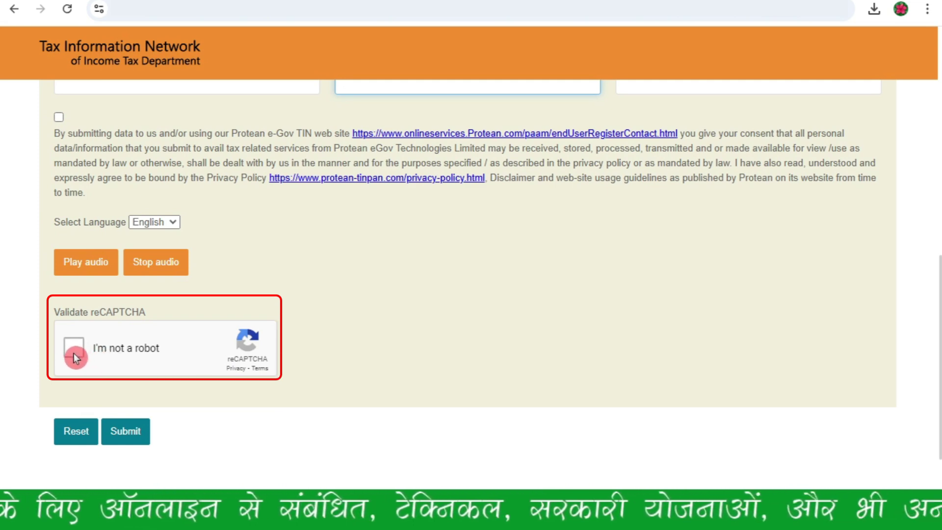
click(126, 432)
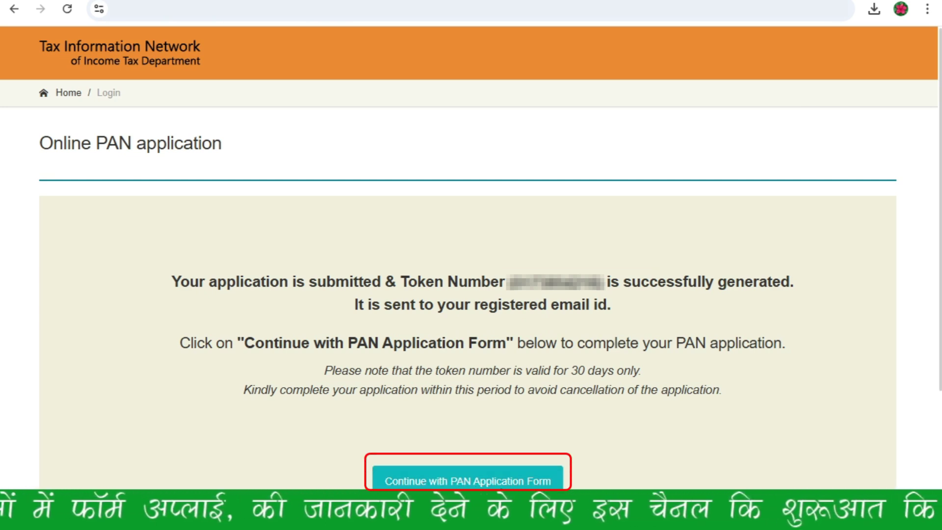
scroll(498, 484, down, 1)
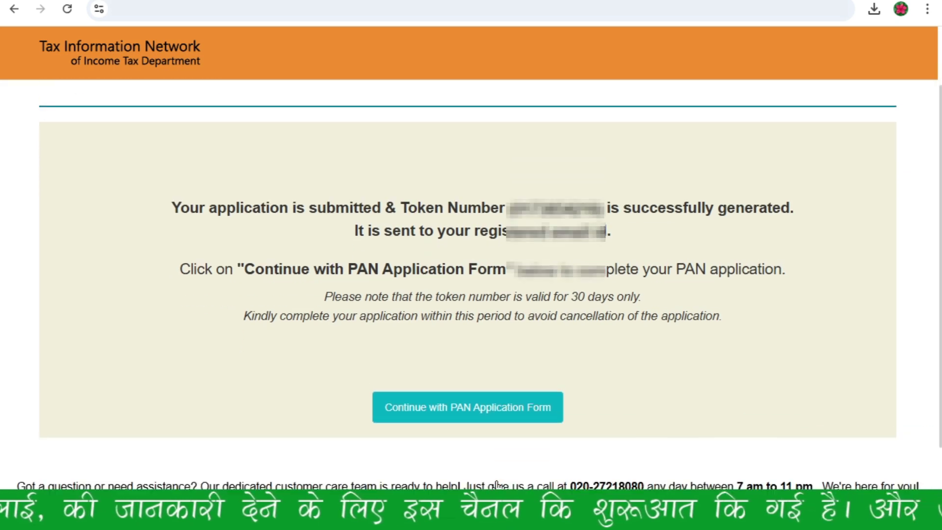
click(455, 411)
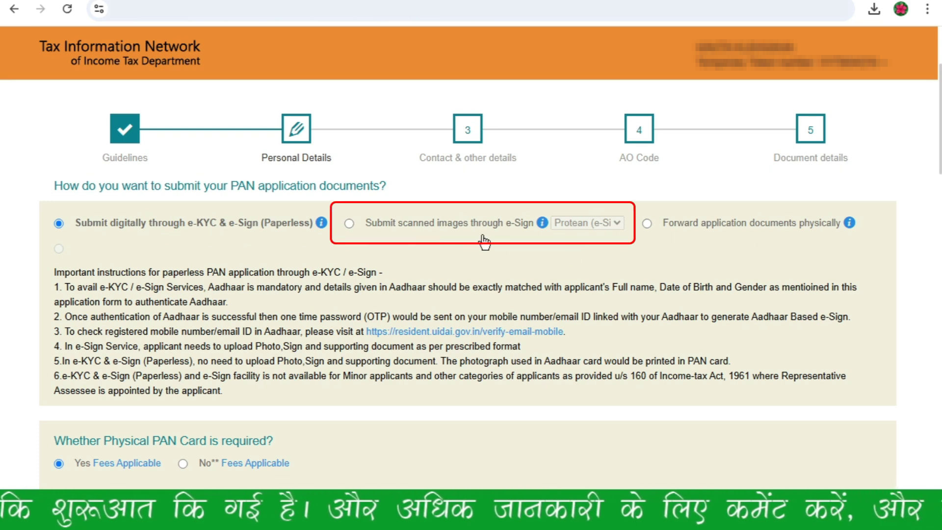
Step: Choose to submit scanned images through e-Sign and view the fees for a physical PAN card
click(349, 224)
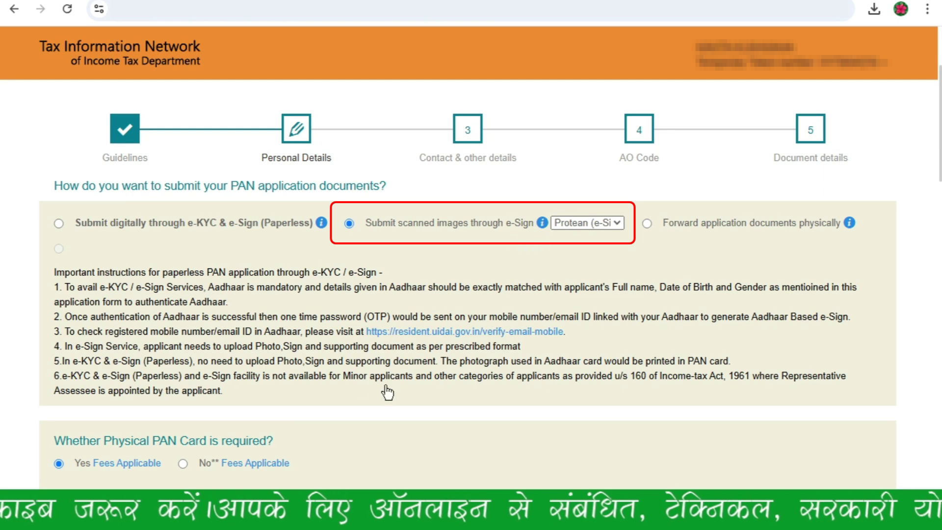
scroll(277, 354, down, 5)
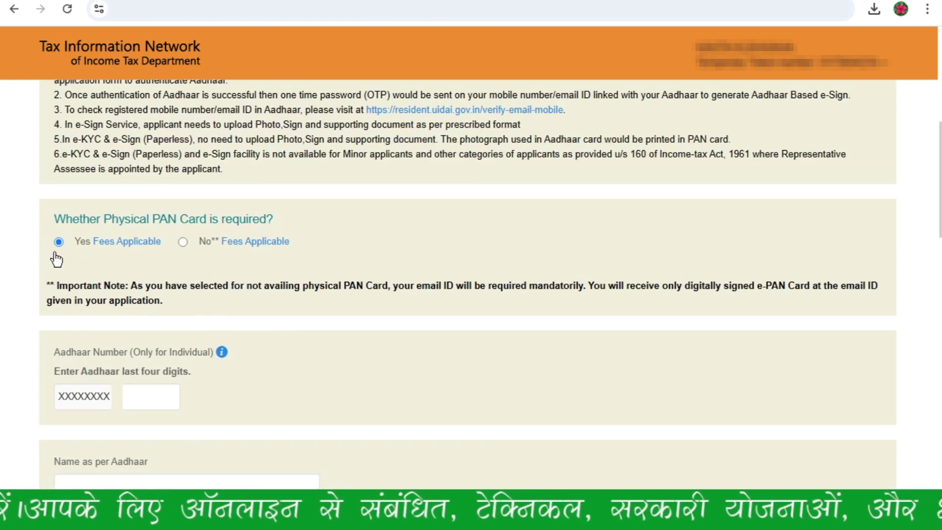
mouse_move(128, 243)
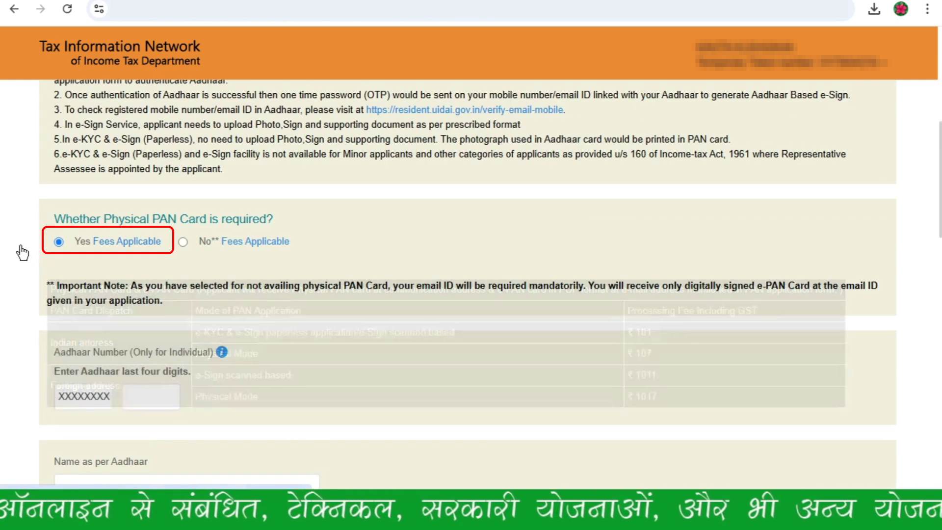
Step: Examine the Aadhaar, applicant name, gender and other-name fields in the personal details
scroll(64, 258, down, 1)
scroll(64, 258, down, 4)
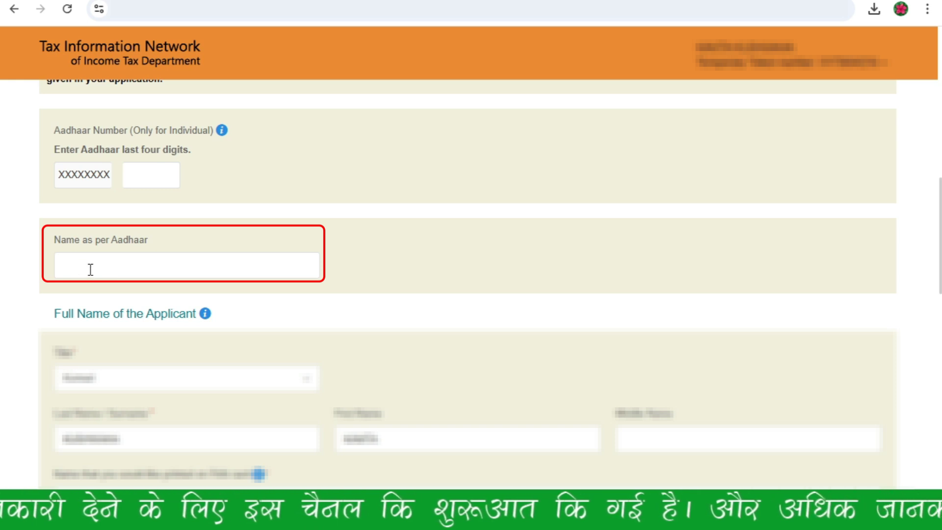
scroll(90, 270, down, 2)
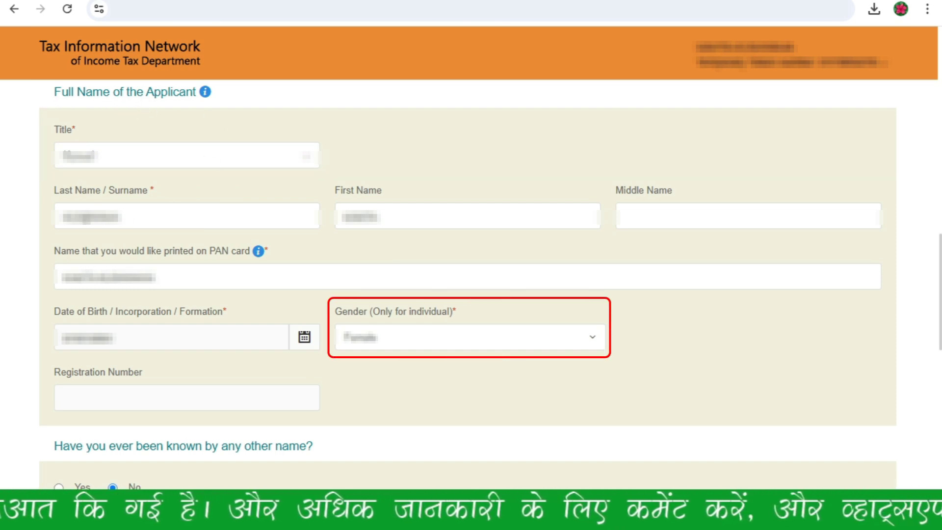
click(369, 317)
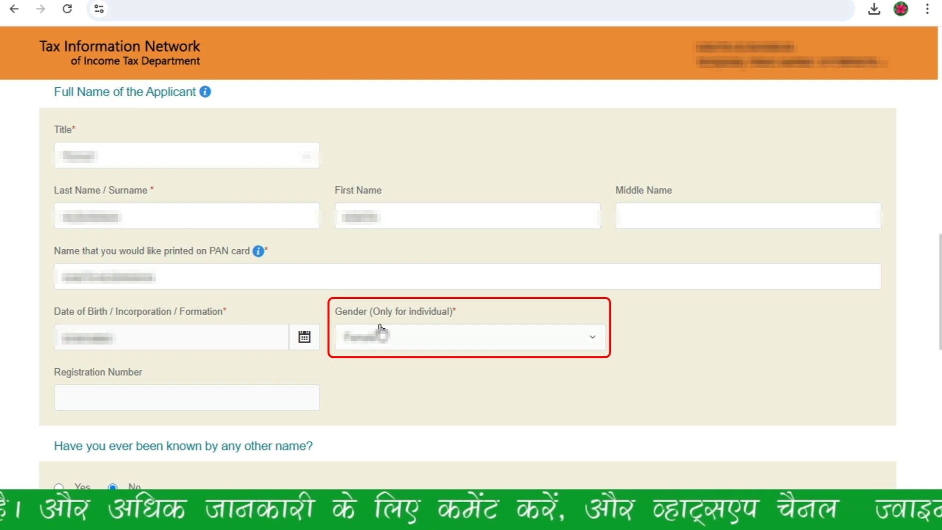
click(378, 328)
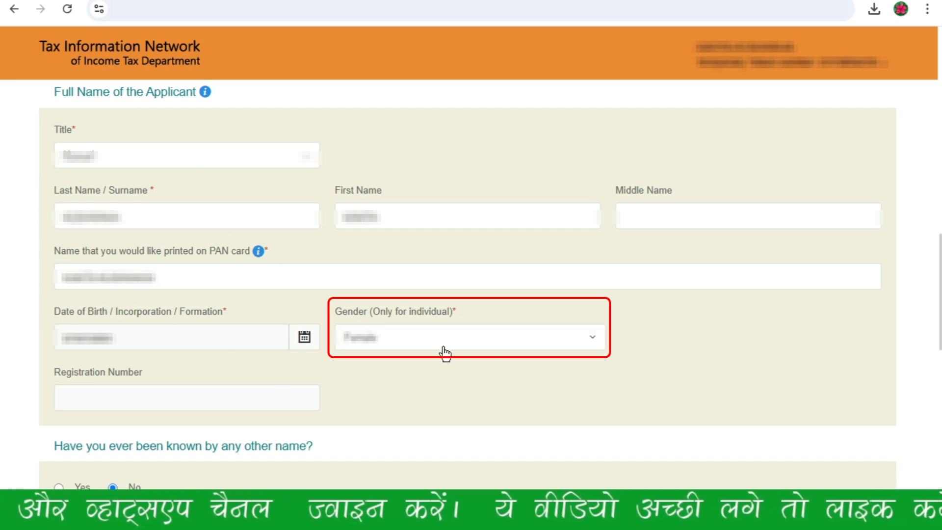
click(369, 320)
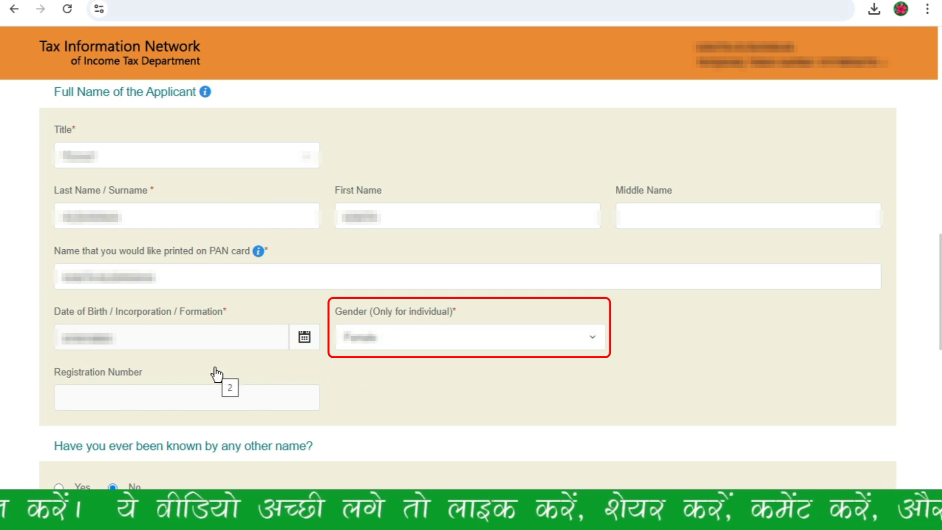
scroll(216, 374, down, 5)
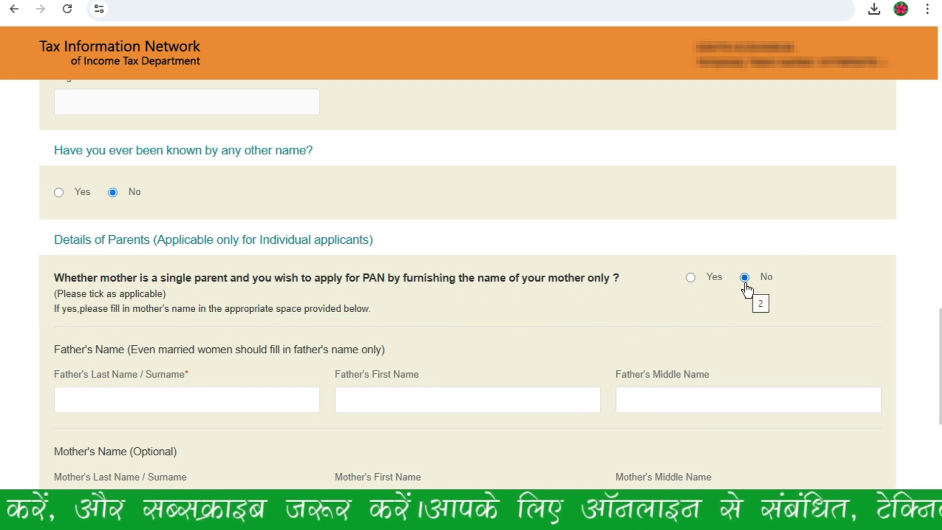
Step: Select the father's name for printing on the PAN card and proceed to the contact and other details
scroll(164, 149, down, 5)
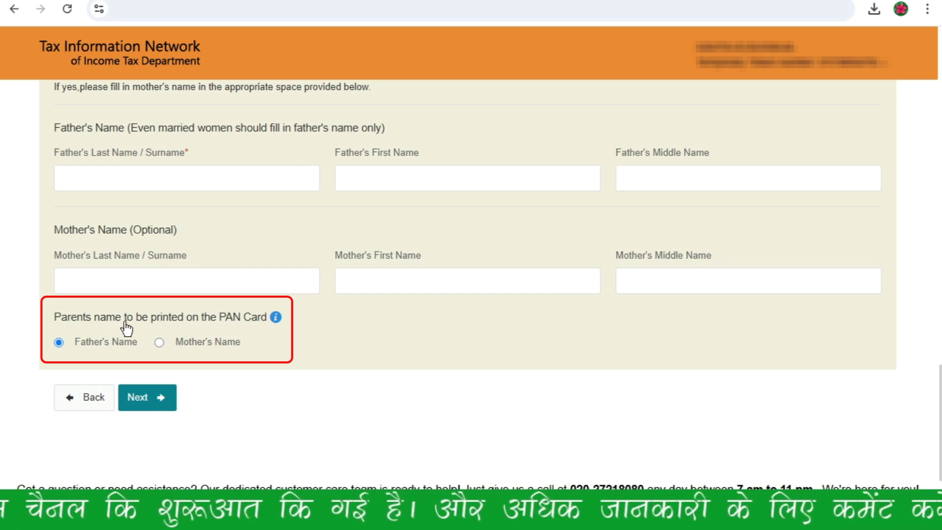
click(60, 345)
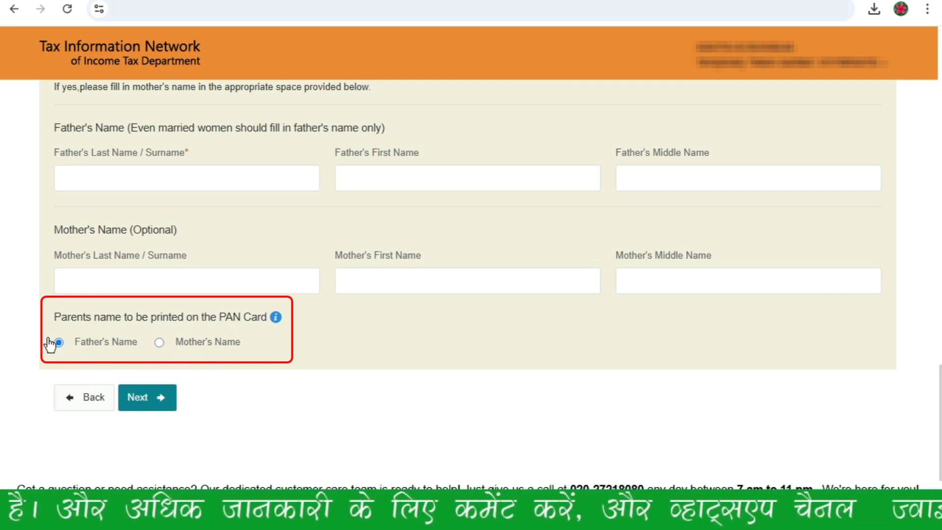
click(166, 350)
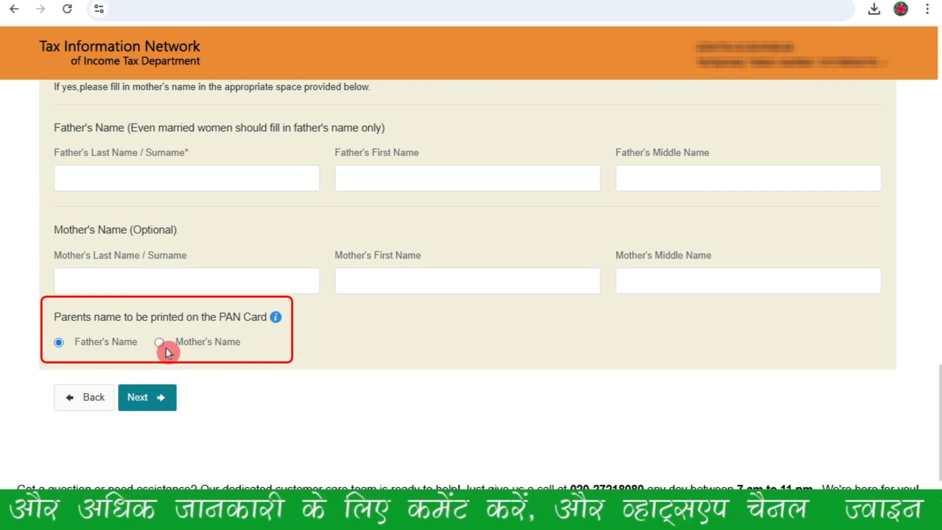
click(61, 344)
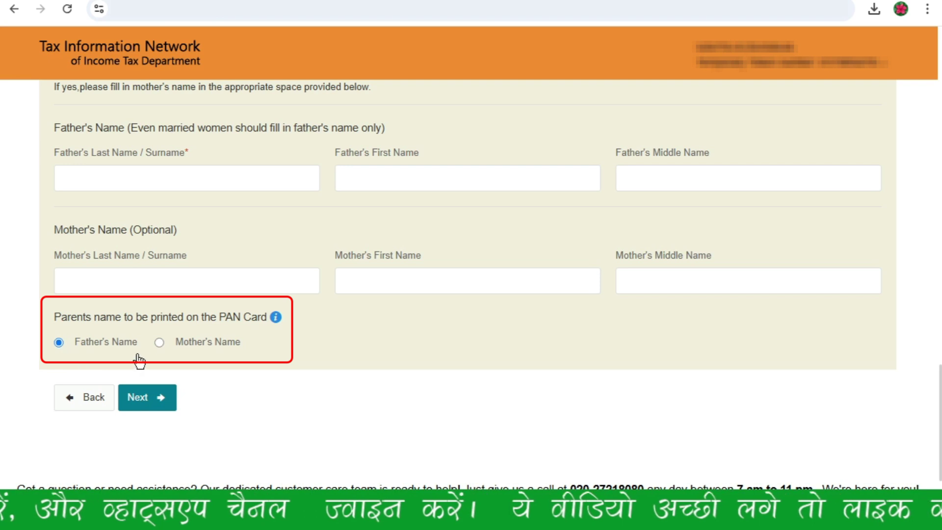
click(58, 344)
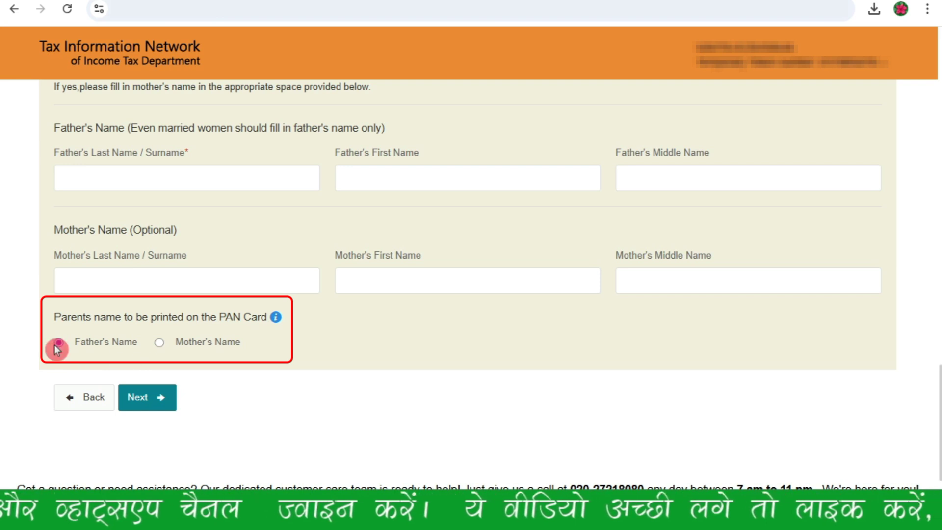
click(157, 398)
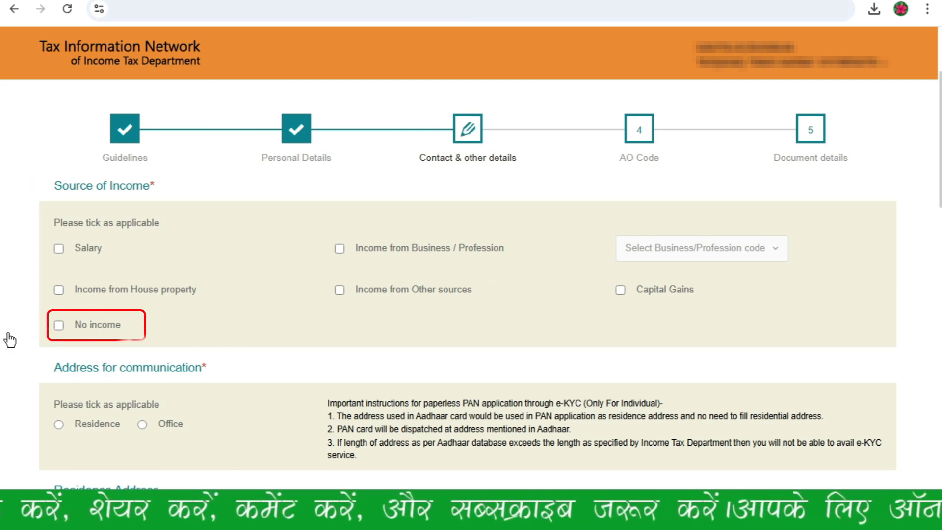
Step: Declare No income as the source of income and choose Residence as the address for communication
click(58, 328)
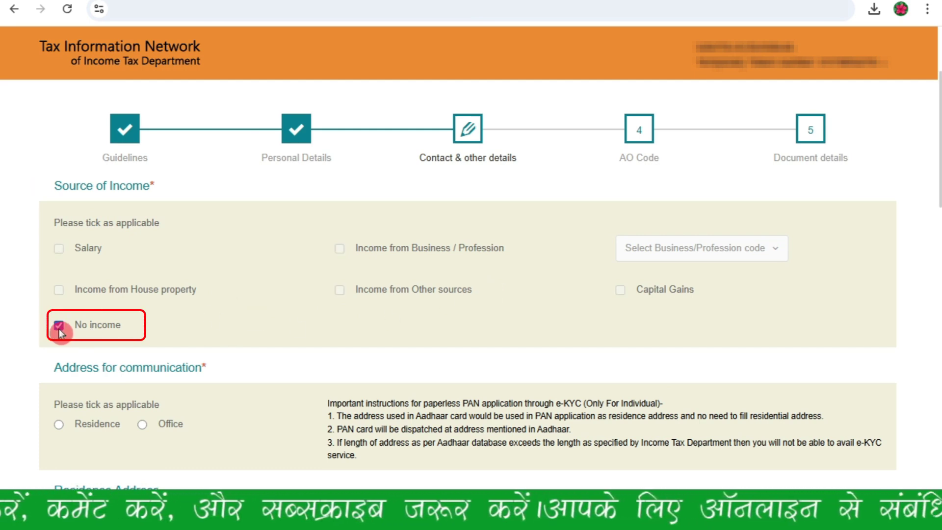
scroll(178, 326, down, 3)
click(59, 275)
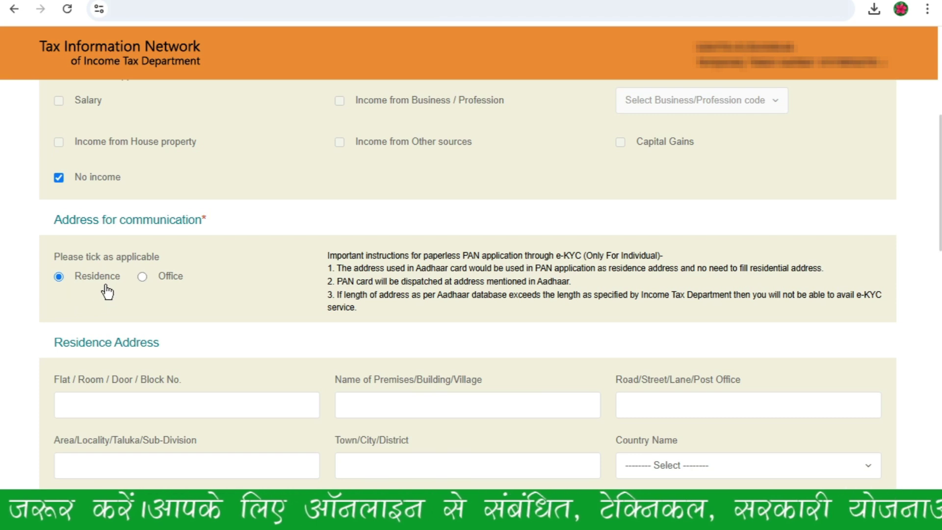
Step: Keep Representative Assessee set to No below the address and phone fields, and proceed to the AO code details
scroll(117, 329, down, 3)
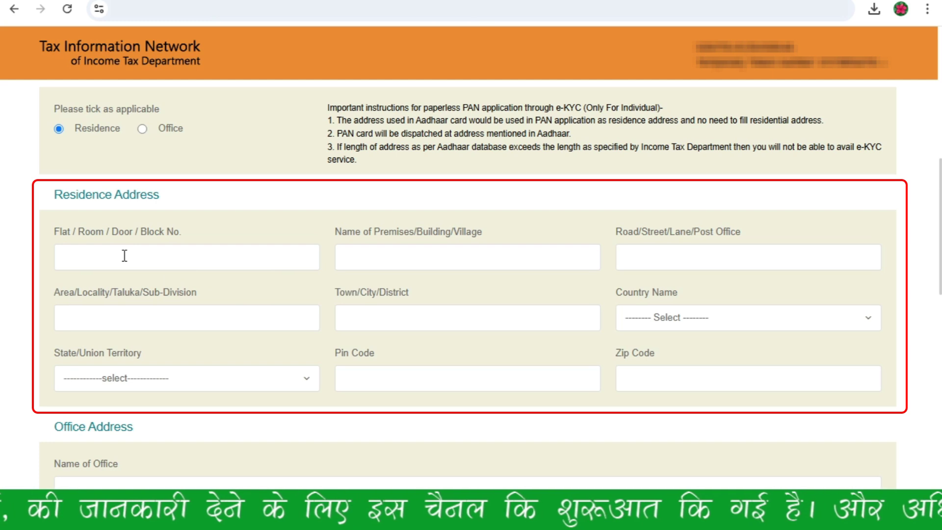
scroll(124, 257, down, 6)
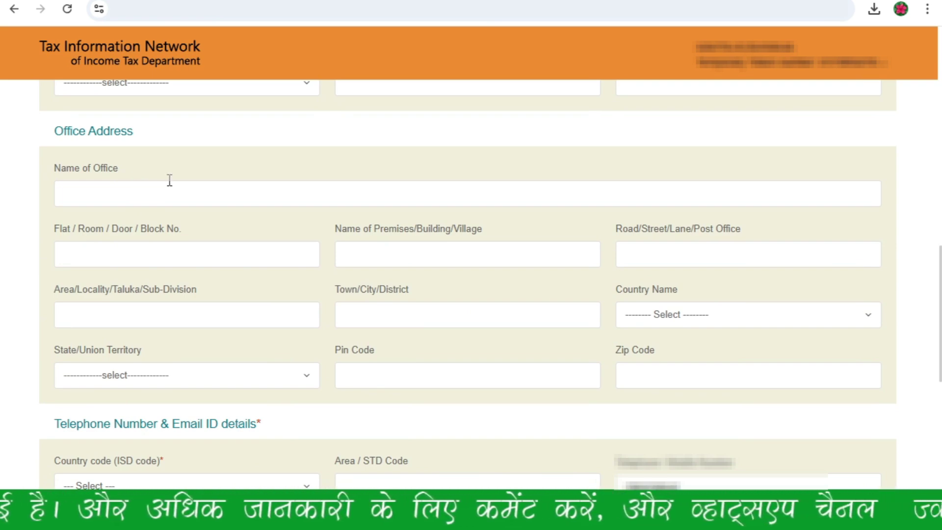
scroll(168, 186, down, 6)
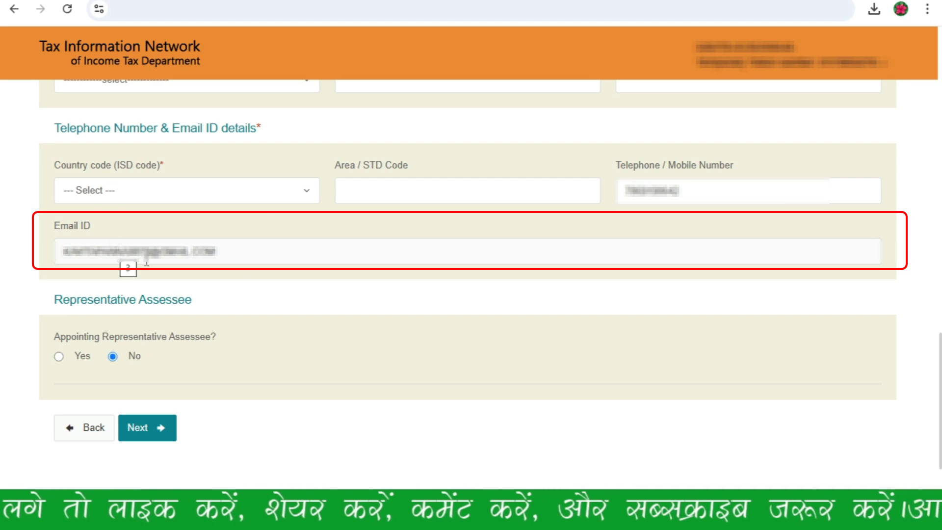
scroll(130, 353, down, 1)
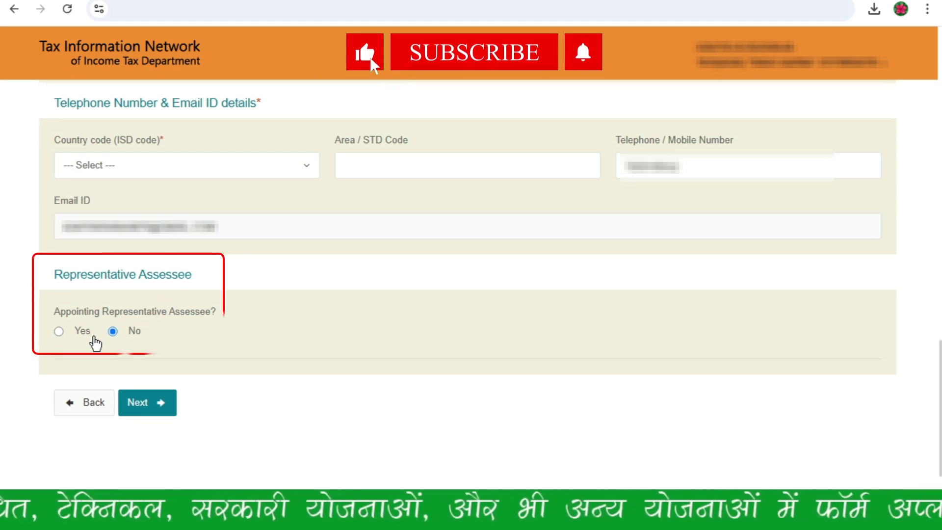
click(113, 332)
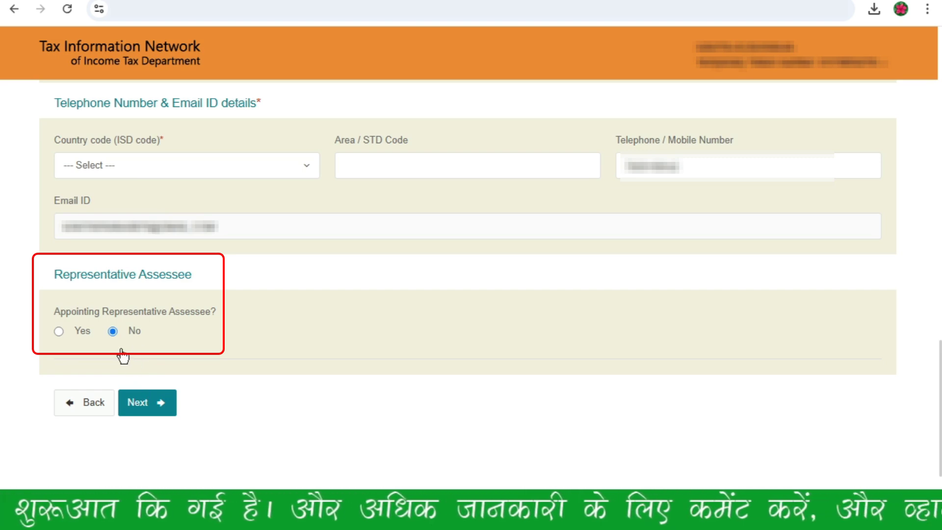
click(117, 334)
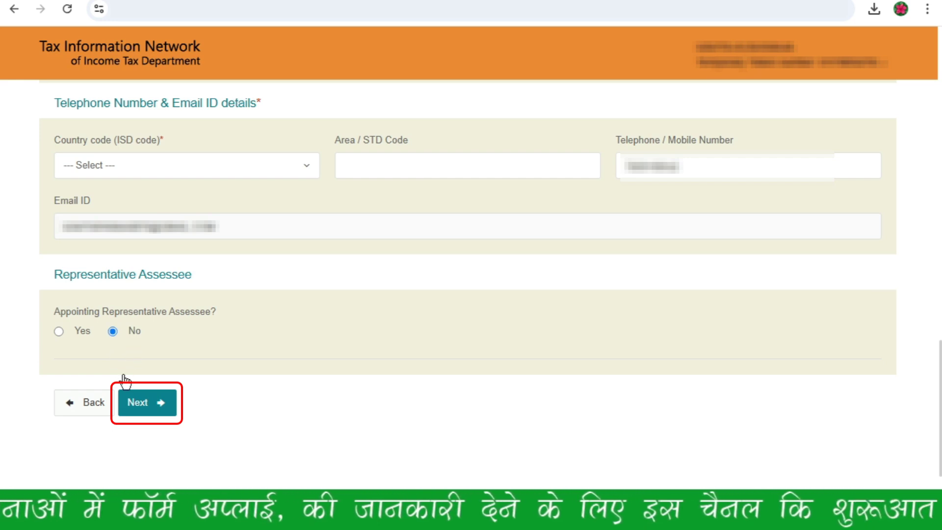
click(144, 410)
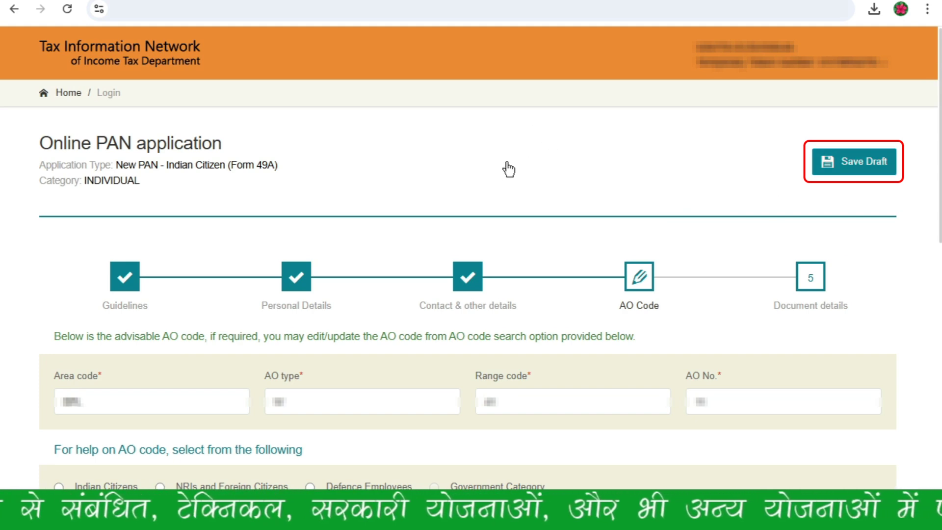
Step: Save the application as a draft and proceed from the AO code to the document details
click(843, 167)
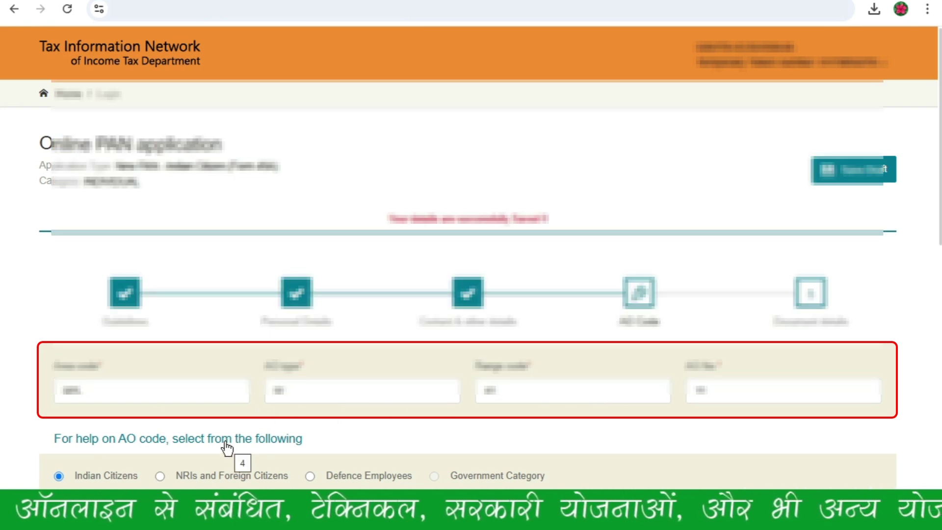
scroll(130, 428, down, 5)
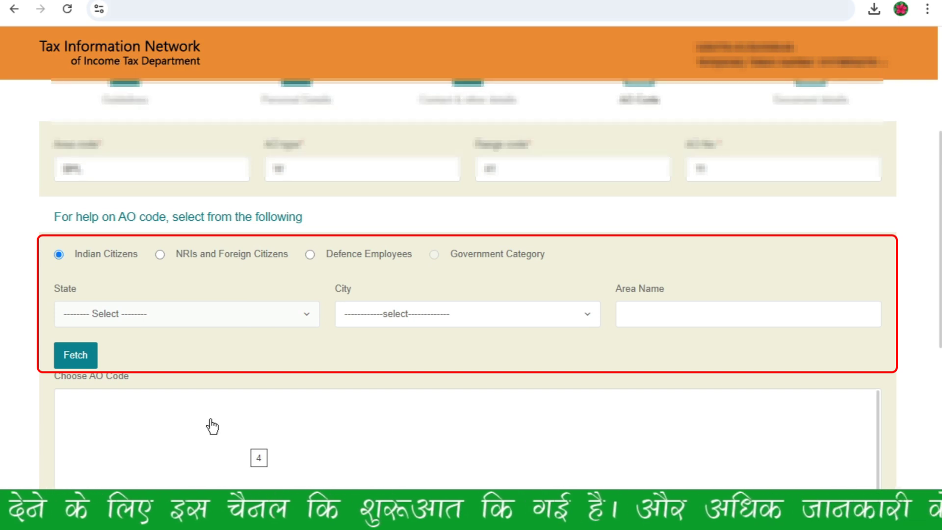
scroll(470, 384, down, 5)
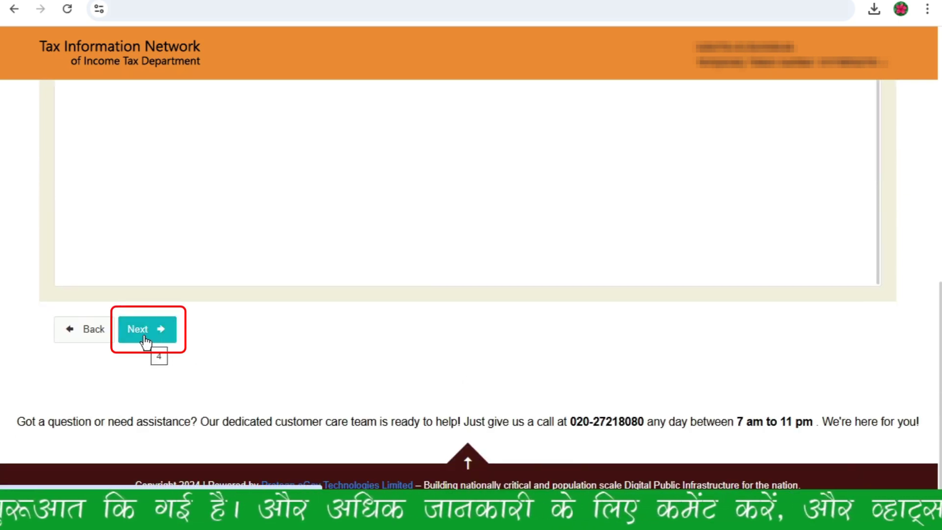
click(145, 339)
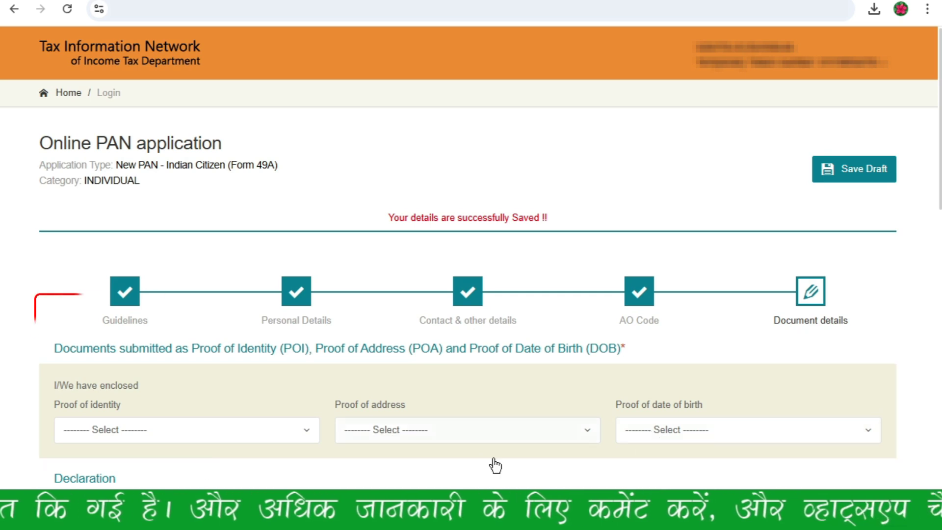
Step: Set the proof of identity to AADHAAR Card issued by the Unique Identification Authority of India
scroll(496, 467, down, 2)
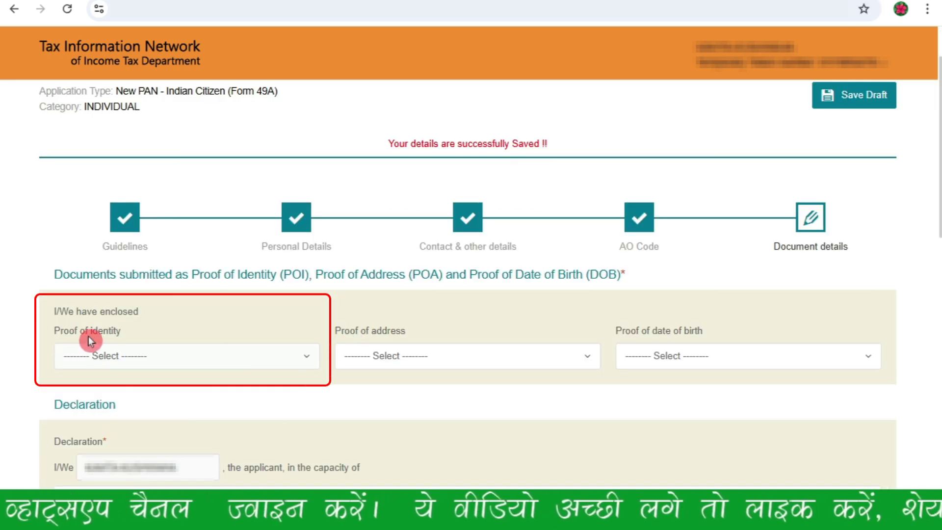
click(99, 362)
scroll(110, 248, down, 3)
scroll(115, 247, down, 4)
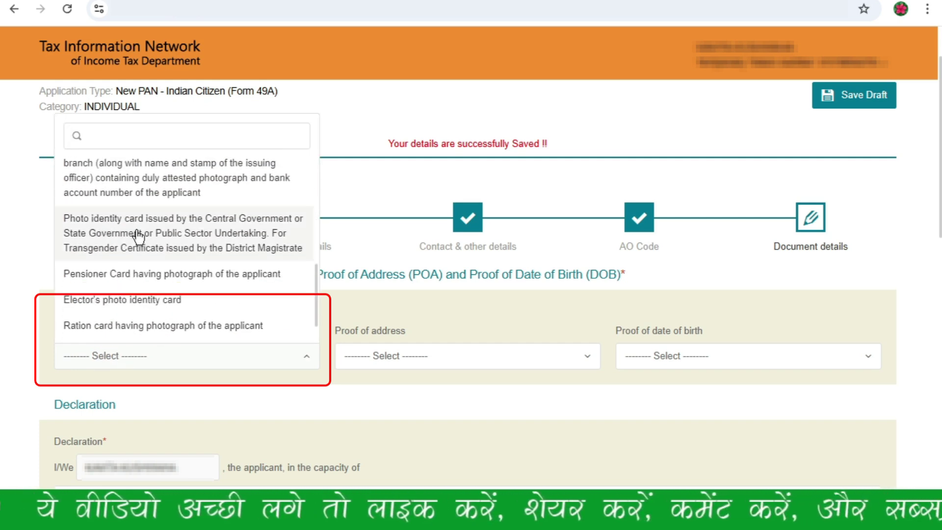
scroll(157, 241, up, 4)
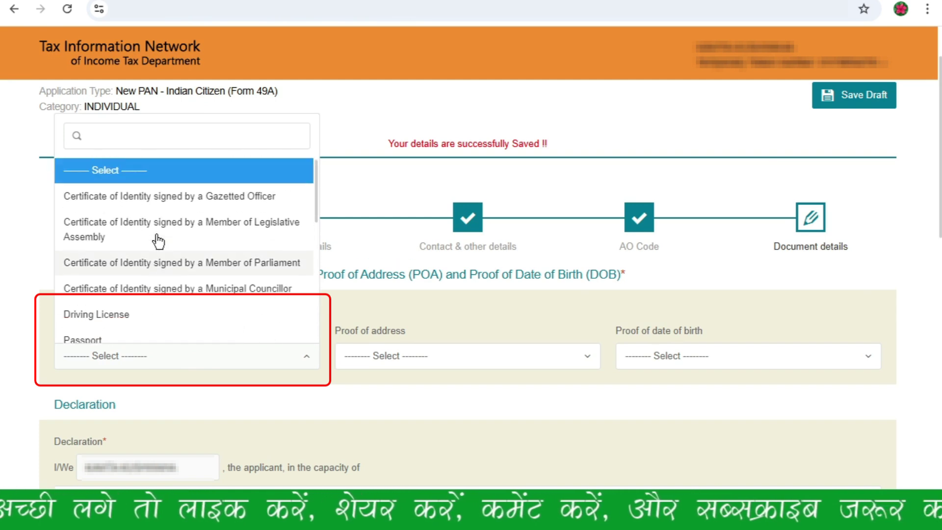
scroll(158, 241, down, 2)
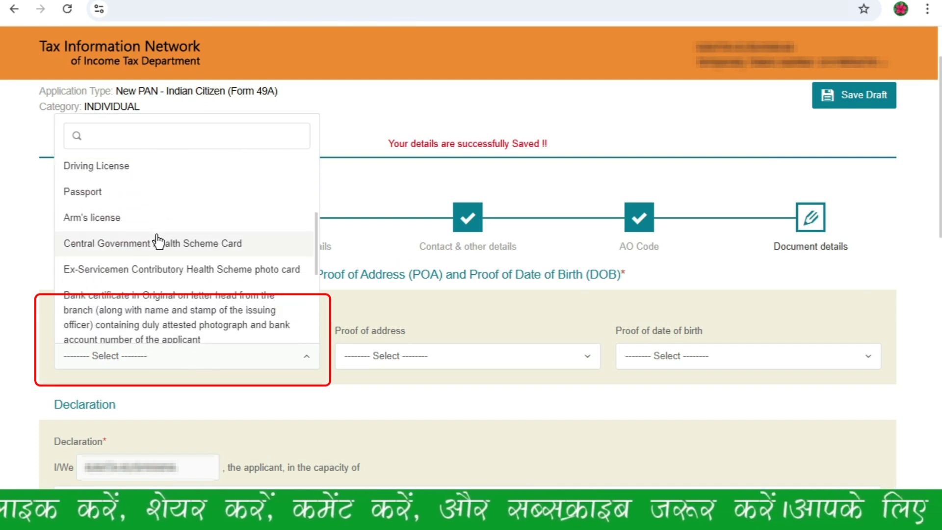
scroll(167, 251, down, 4)
scroll(170, 265, down, 1)
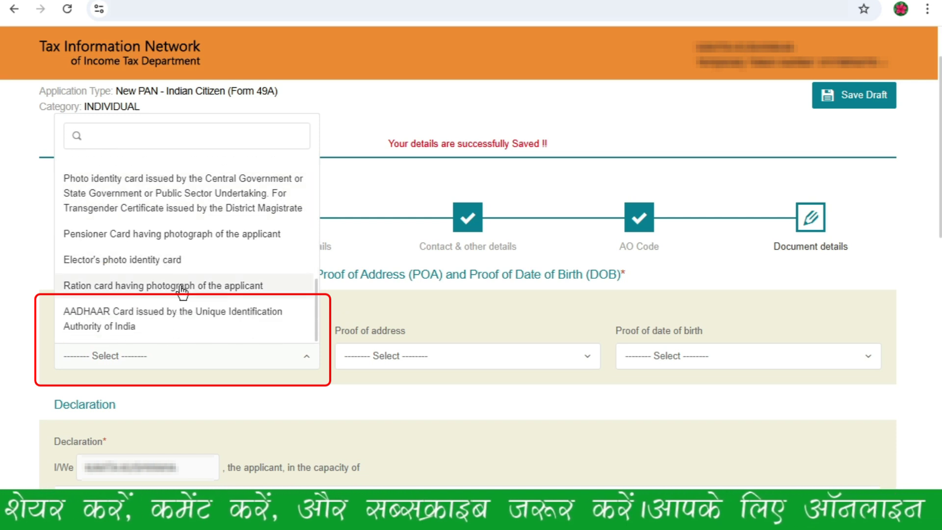
click(158, 319)
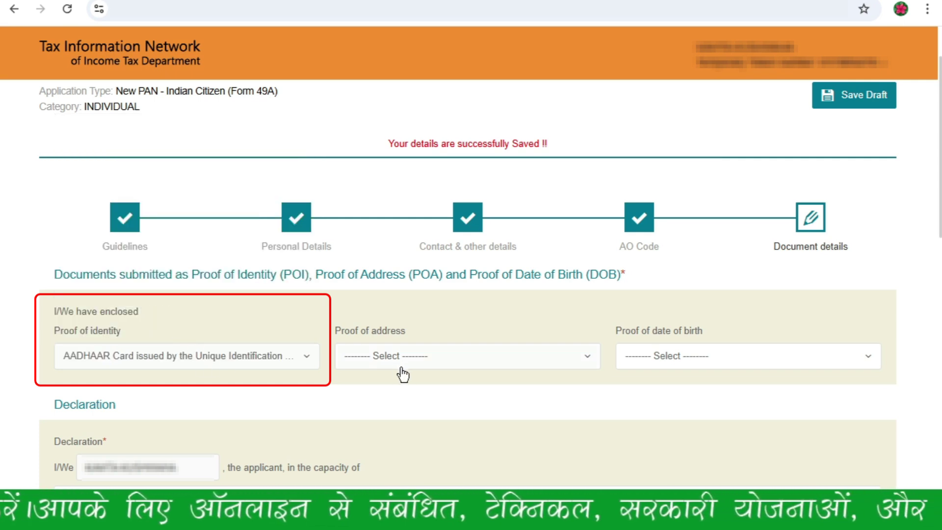
Step: Set the proof of address to AADHAAR Card issued by the Unique Identification Authority of India
click(352, 335)
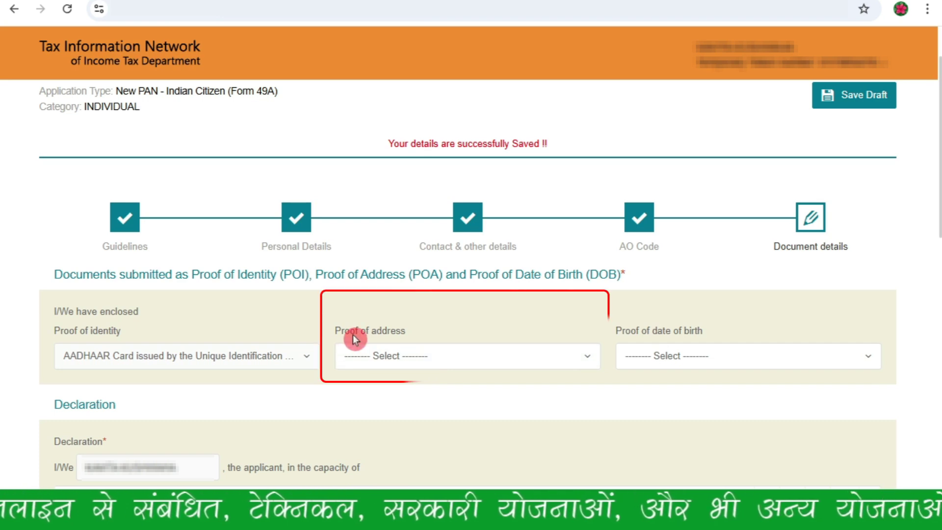
click(396, 363)
scroll(412, 254, down, 3)
scroll(413, 253, down, 5)
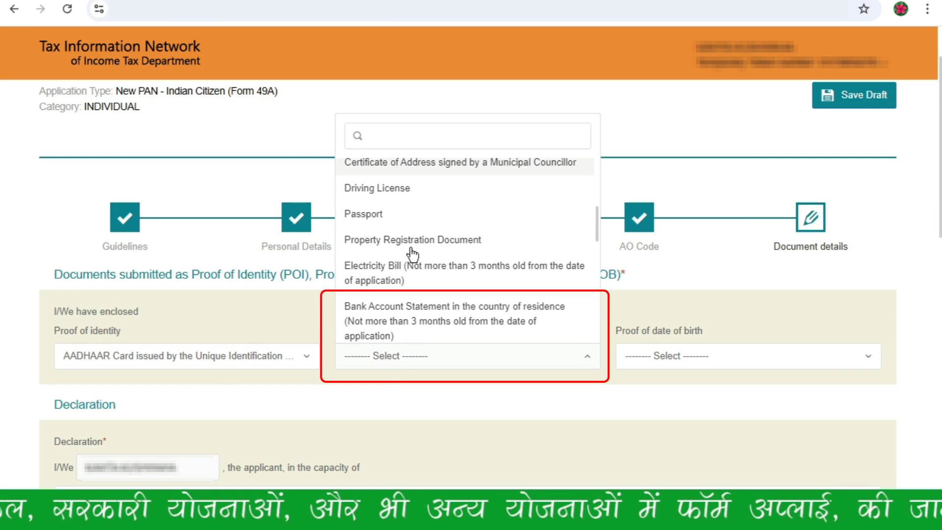
scroll(437, 256, up, 5)
scroll(437, 256, down, 8)
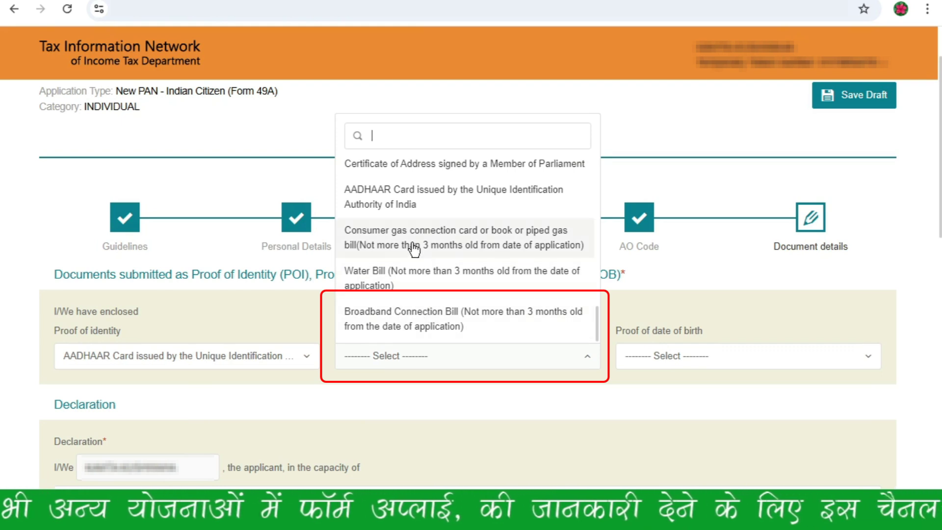
click(414, 212)
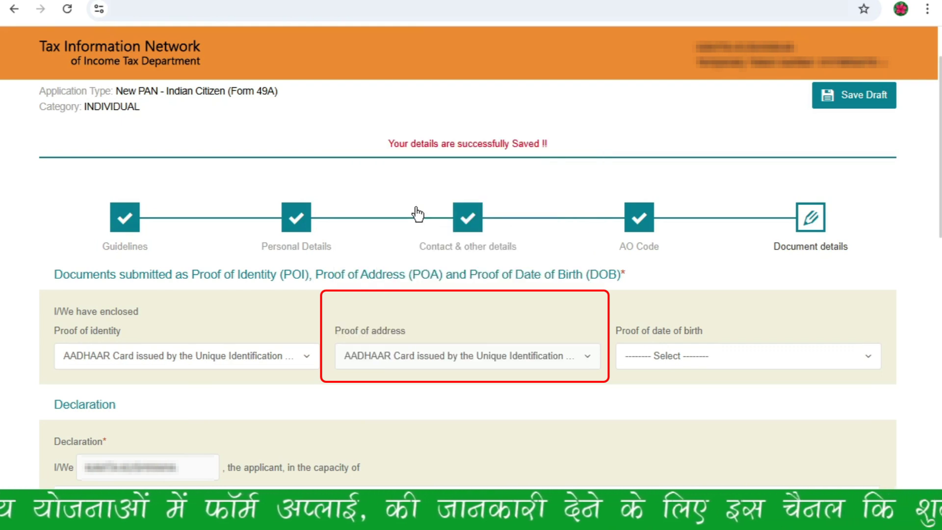
Step: Set the proof of date of birth to AADHAAR Card issued by the Unique Identification Authority of India
click(690, 361)
scroll(689, 245, down, 3)
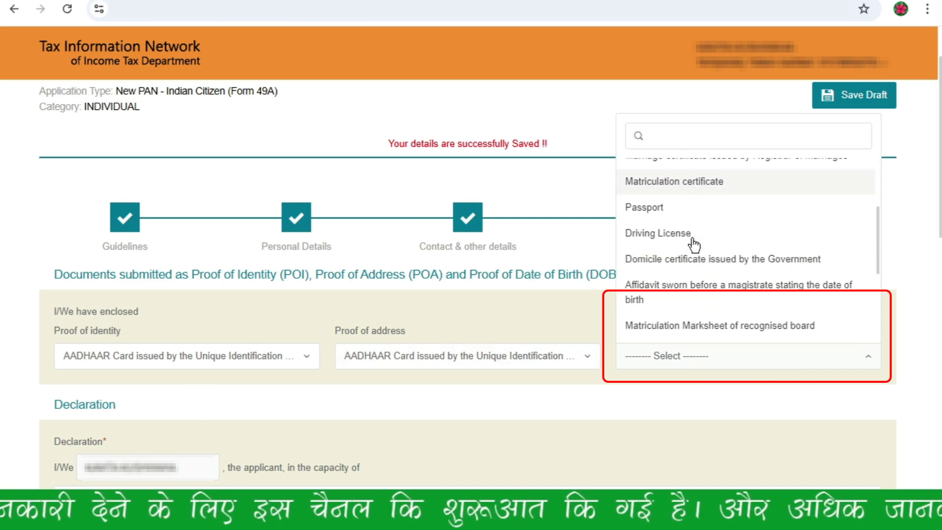
scroll(694, 240, down, 1)
scroll(697, 217, down, 1)
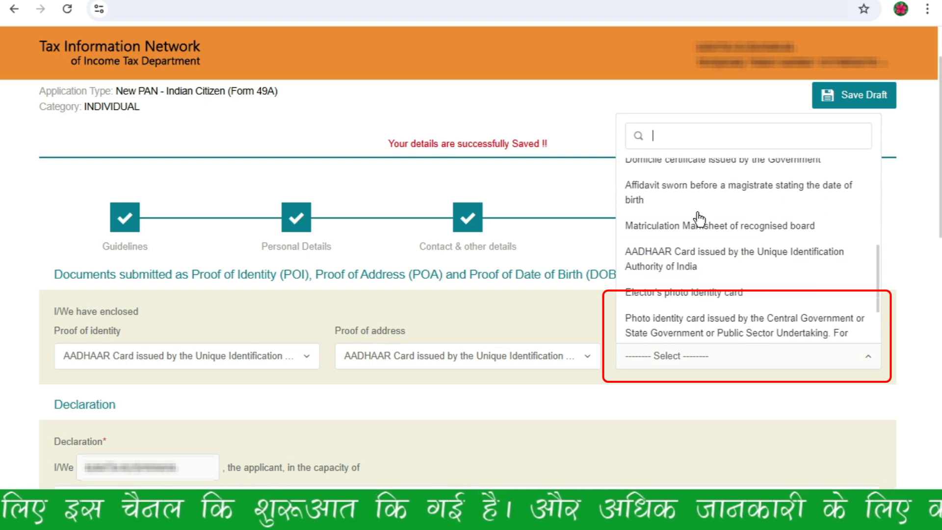
click(700, 262)
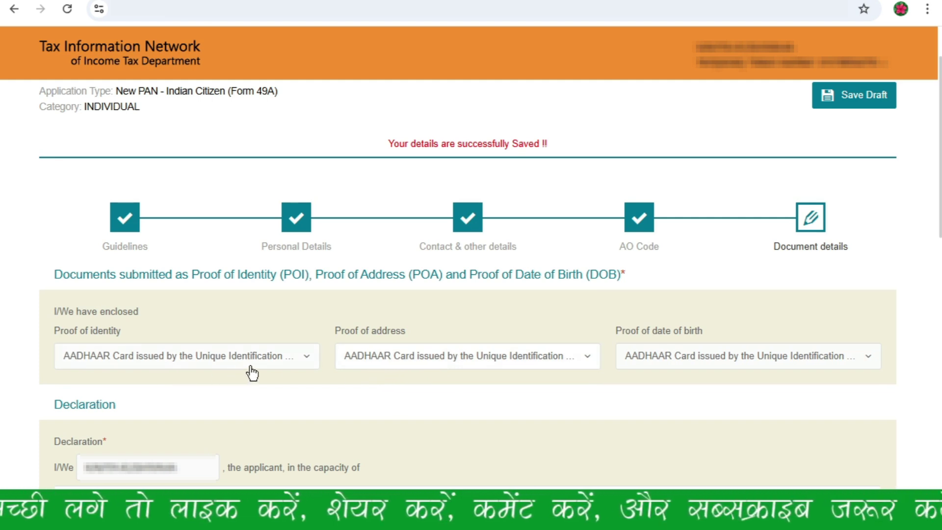
Step: Set the applicant's capacity in the declaration to Himself/Herself
scroll(65, 125, down, 6)
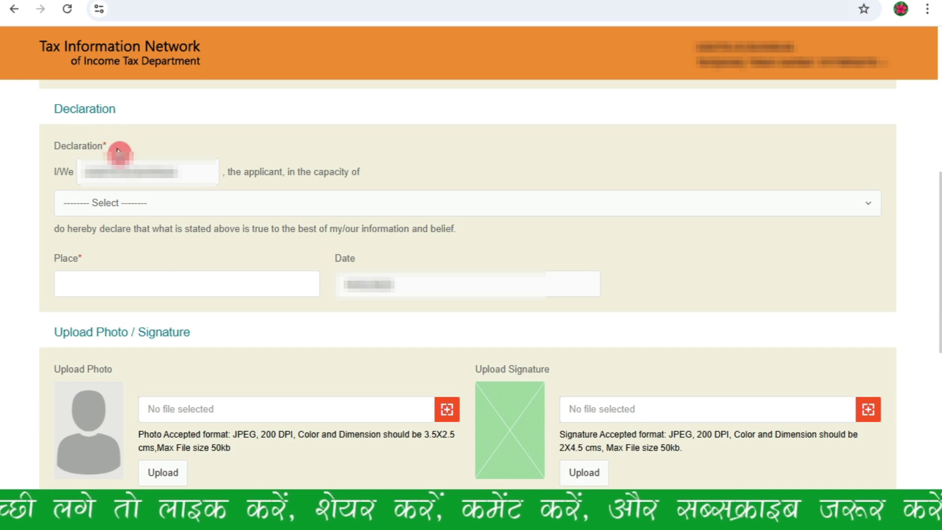
click(121, 209)
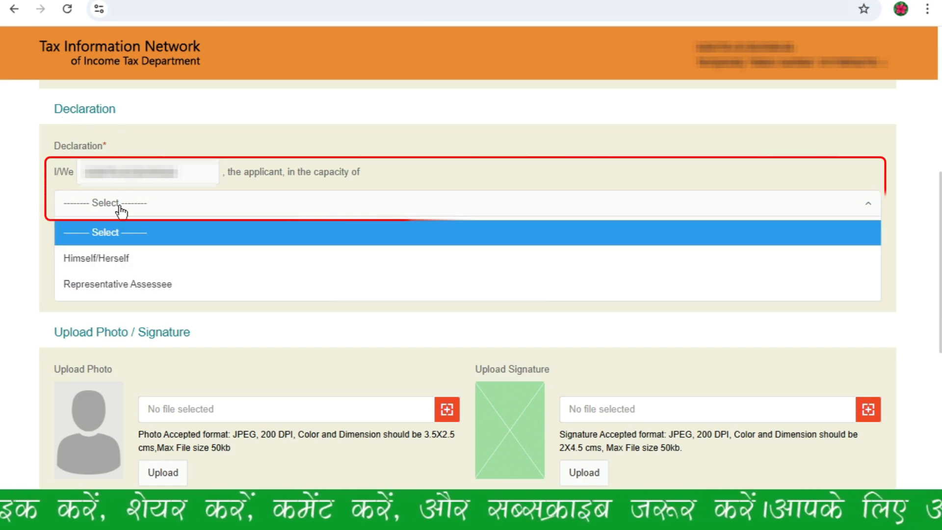
click(185, 260)
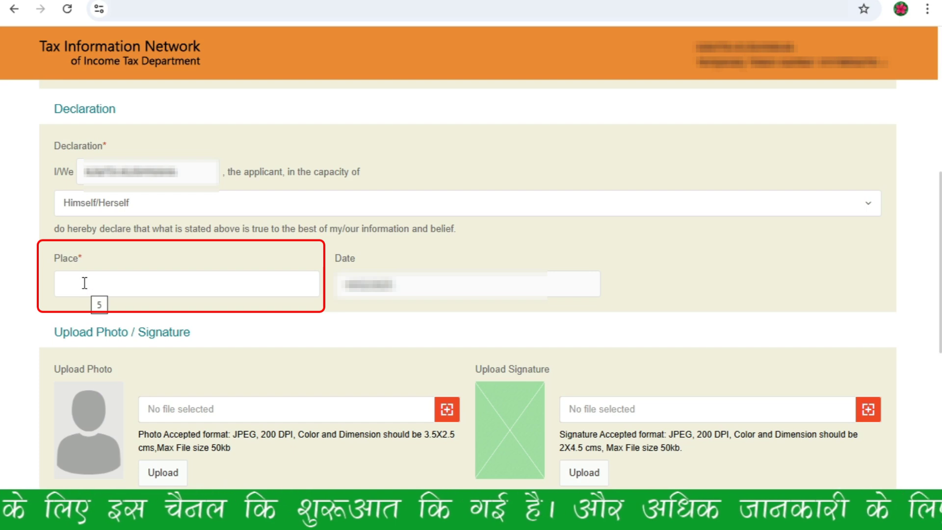
Step: Try to choose image files for the applicant's photo and signature, and dismiss the reminder to save the details
scroll(88, 283, down, 5)
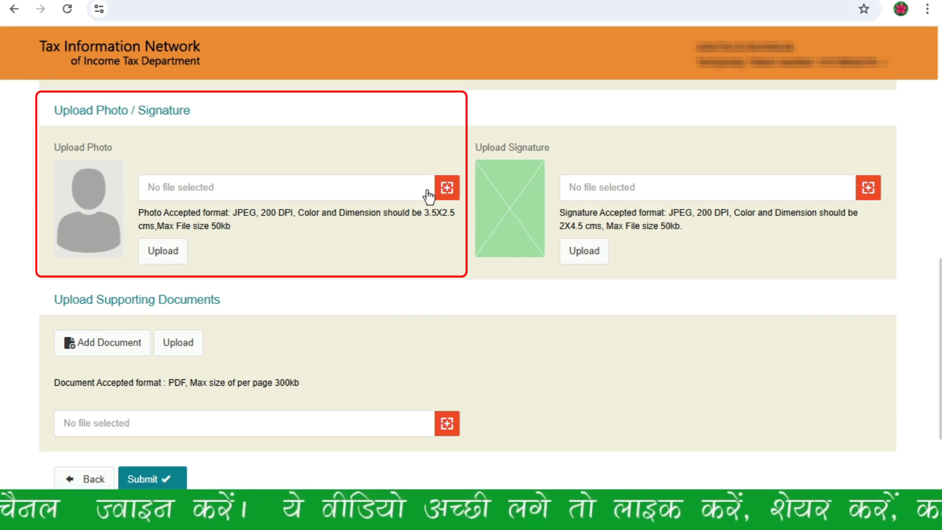
click(446, 189)
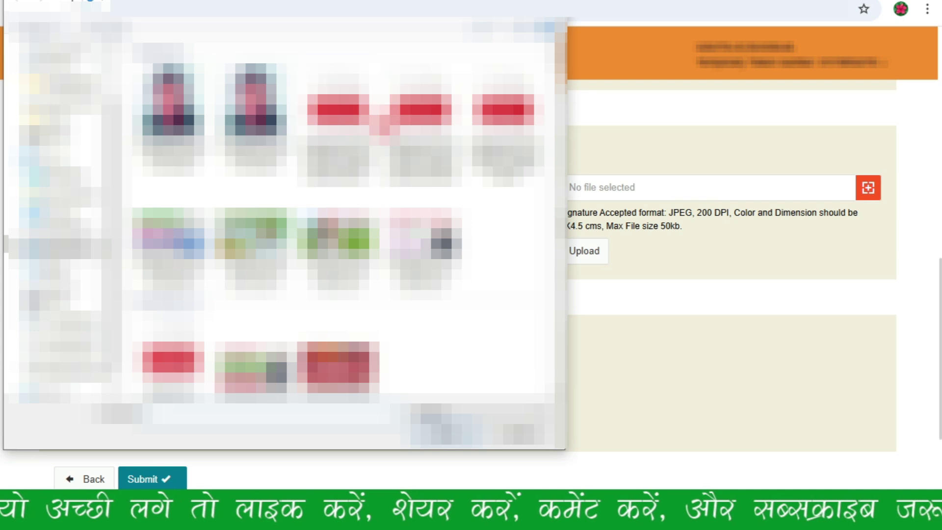
key(Escape)
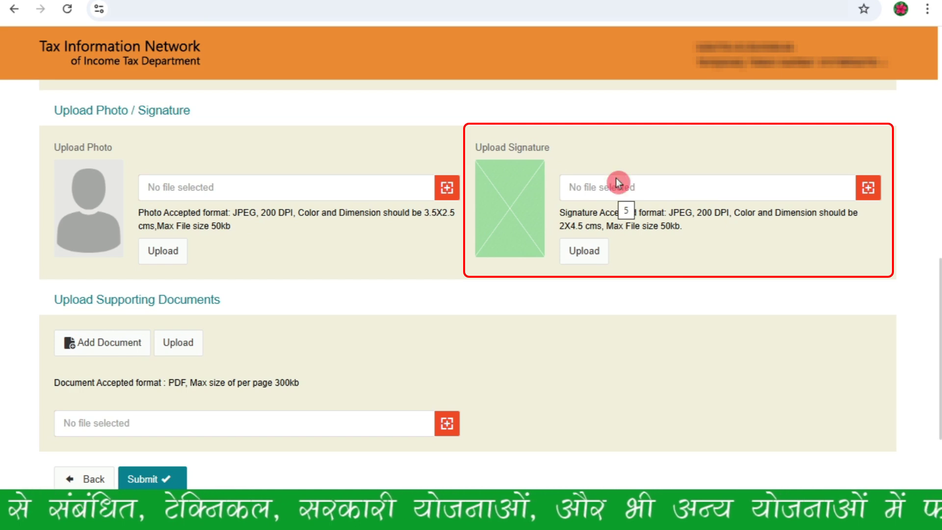
click(869, 189)
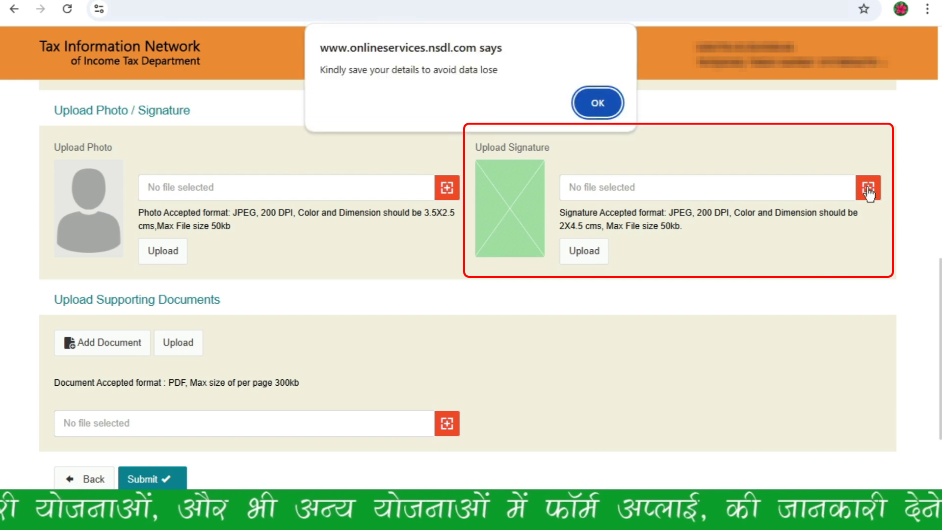
click(598, 103)
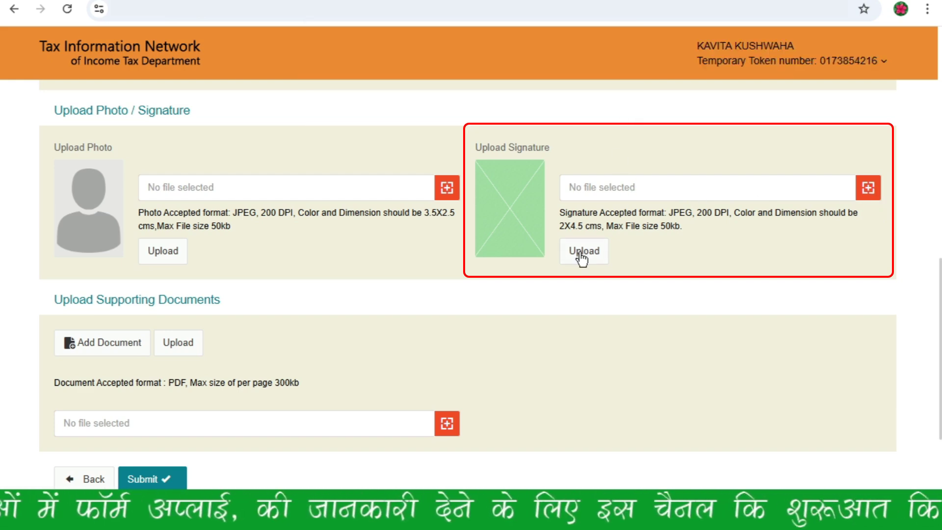
scroll(124, 188, down, 3)
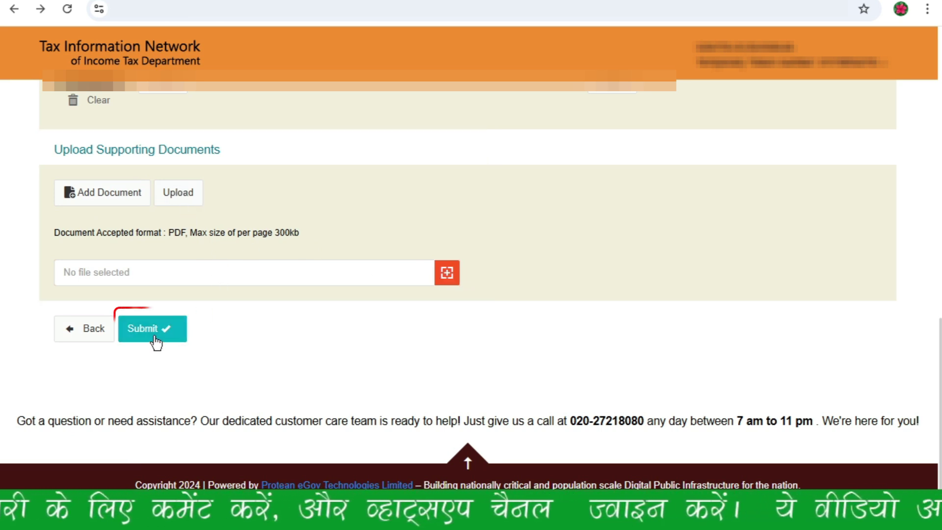
Step: Submit the completed form and fill in the first eight digits of the applicant's Aadhaar number on the confirmation page
click(183, 342)
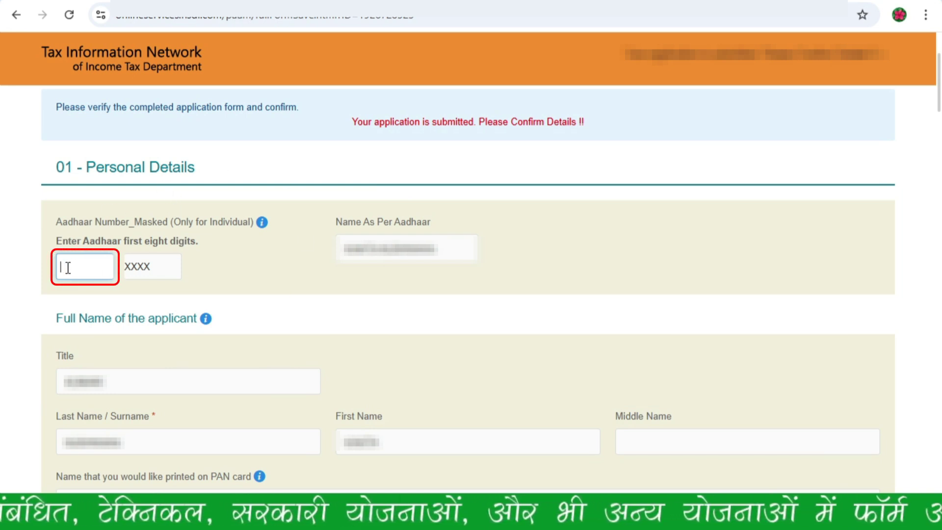
click(68, 269)
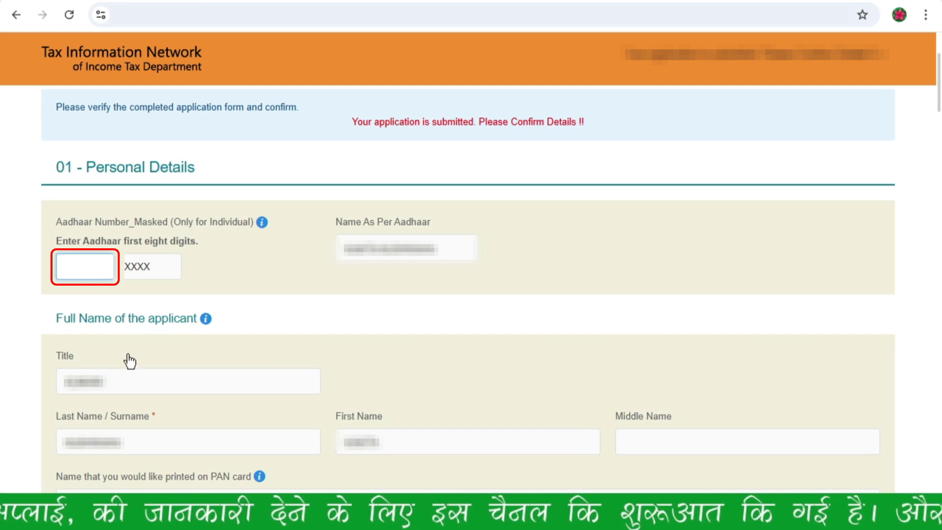
Step: Review the completed application from the personal details to the supporting documents and proceed to the payment stage
scroll(382, 370, down, 6)
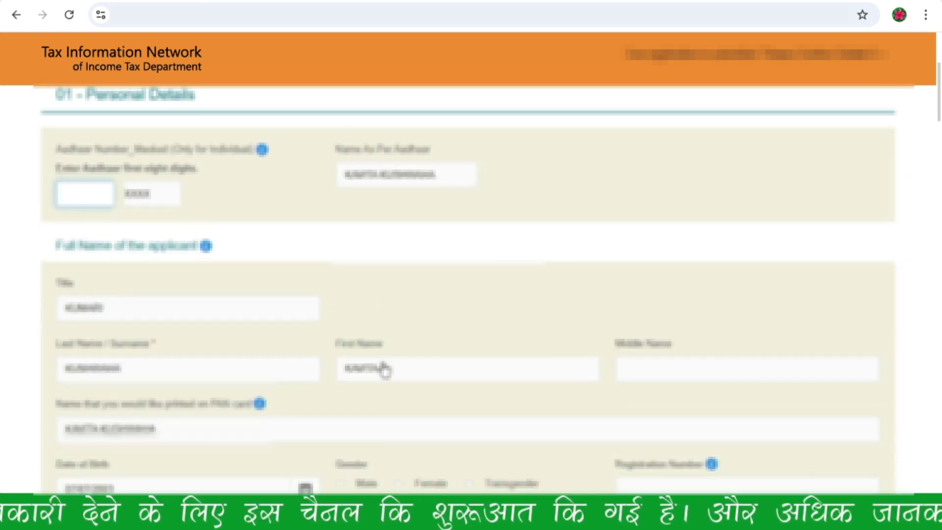
scroll(295, 345, down, 2)
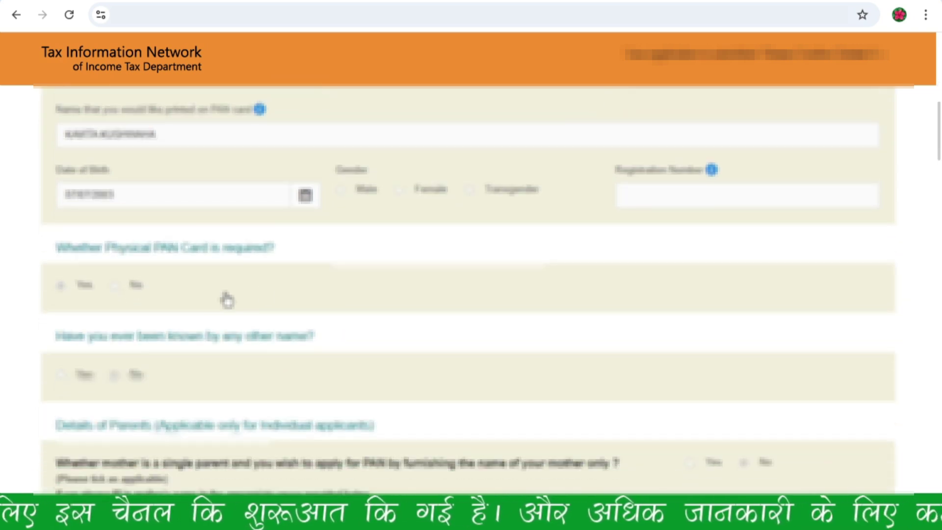
scroll(265, 300, down, 2)
scroll(196, 283, down, 8)
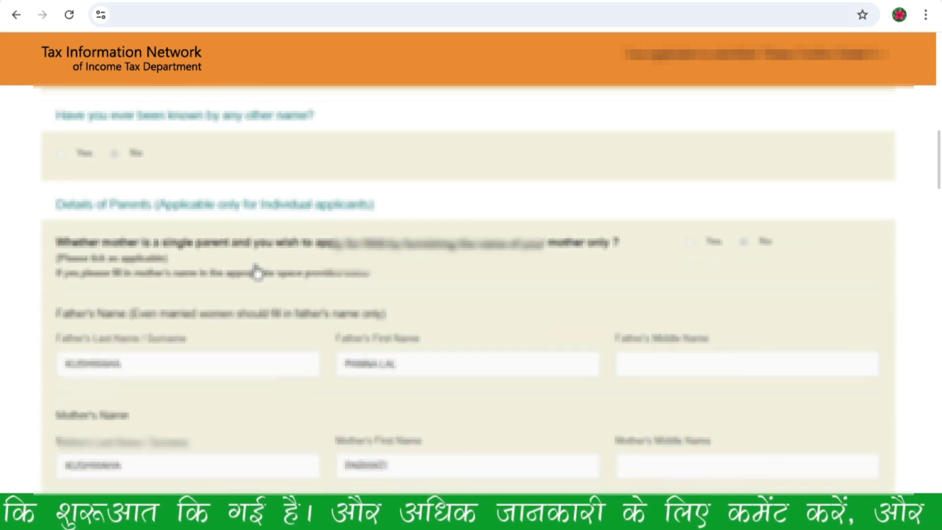
scroll(300, 284, down, 5)
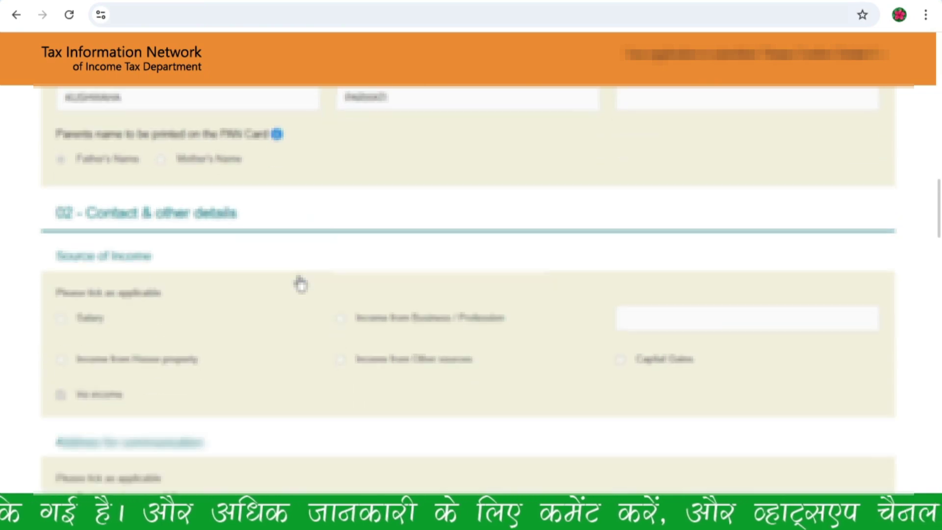
scroll(291, 283, down, 6)
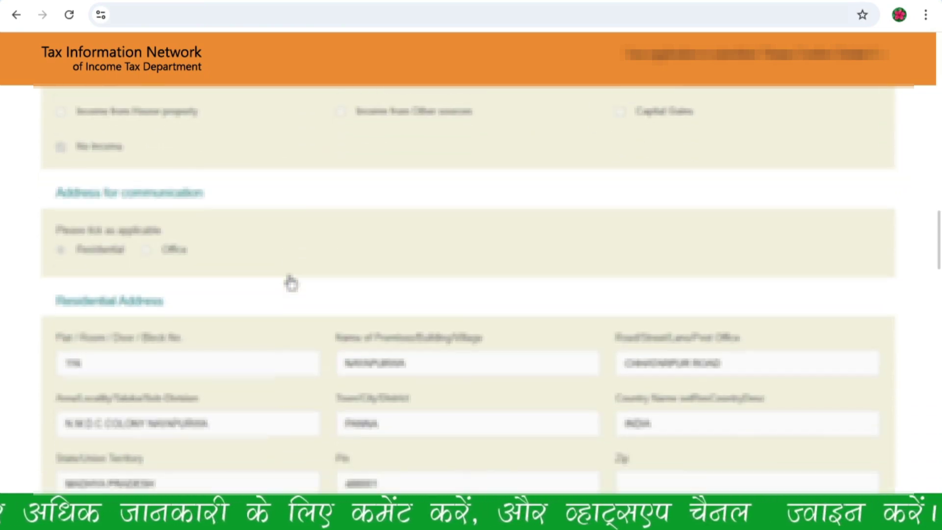
scroll(291, 283, down, 8)
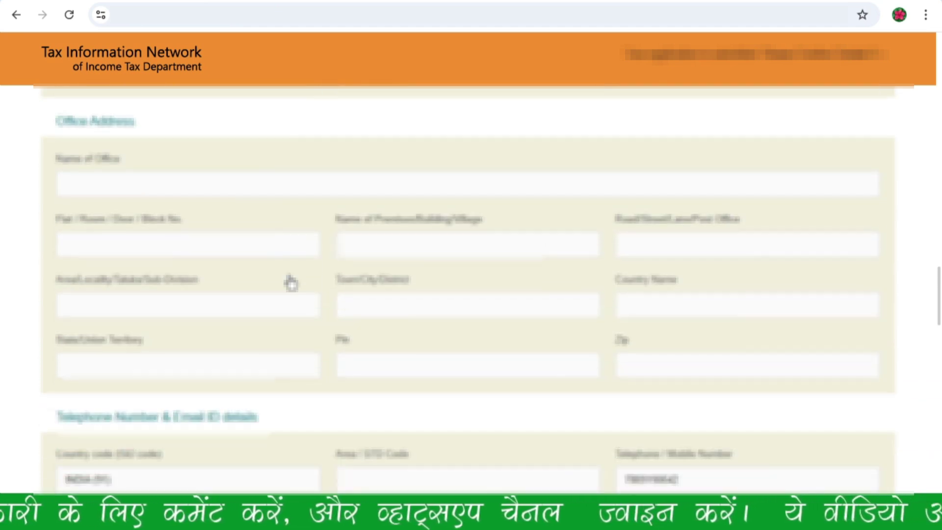
scroll(291, 283, down, 18)
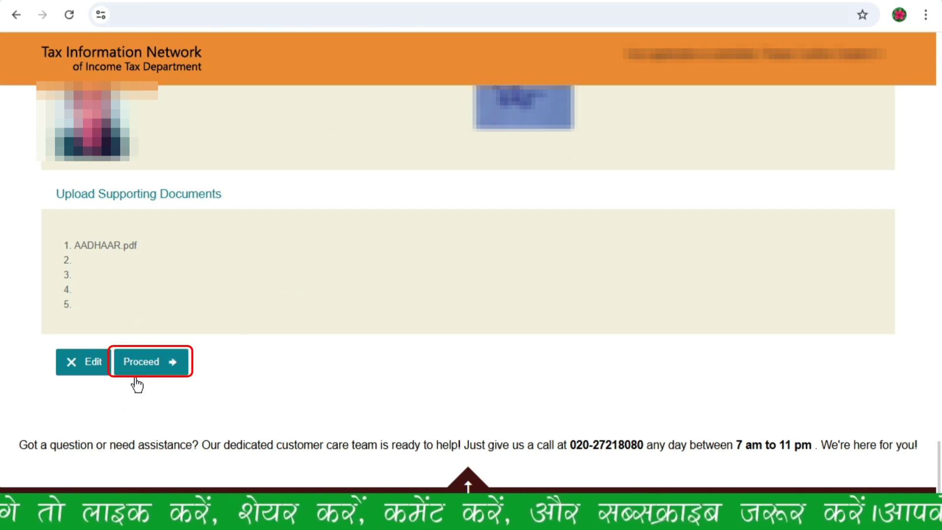
click(152, 363)
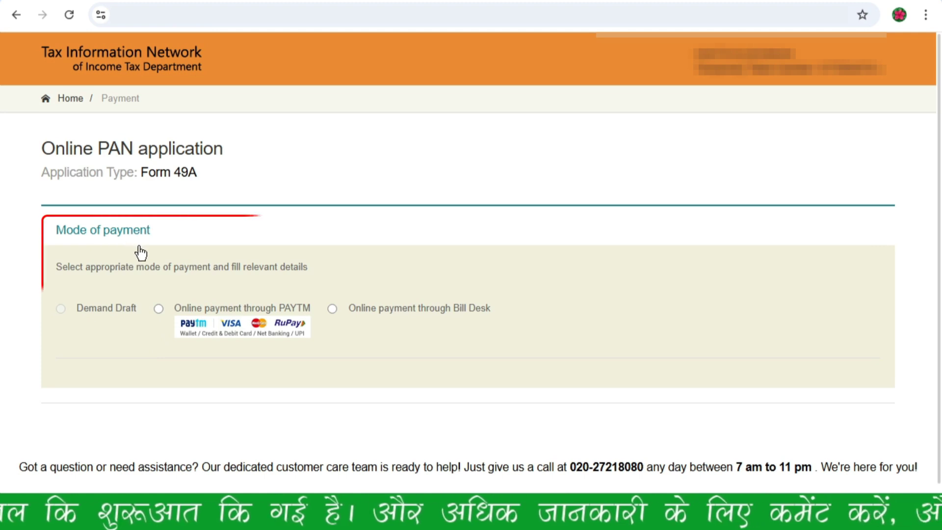
Step: Set the mode of payment to Online payment through Bill Desk
click(153, 268)
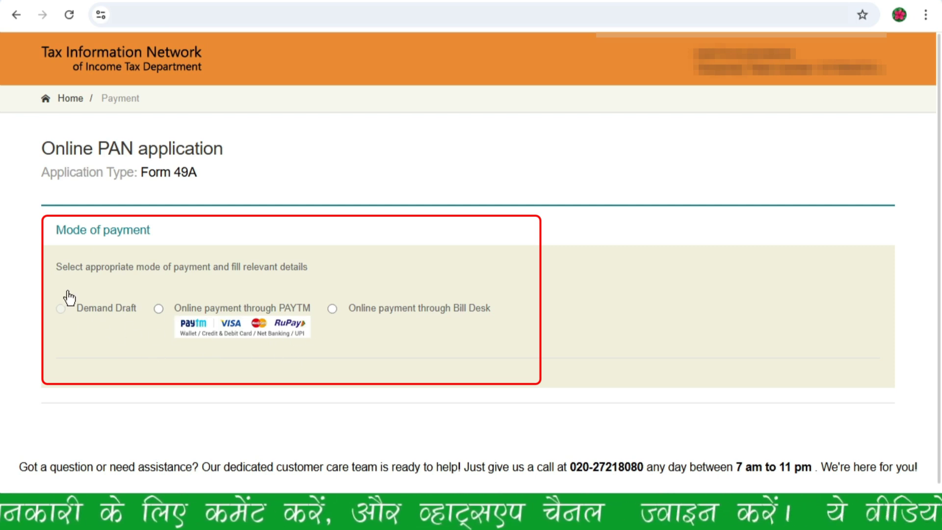
scroll(188, 307, down, 1)
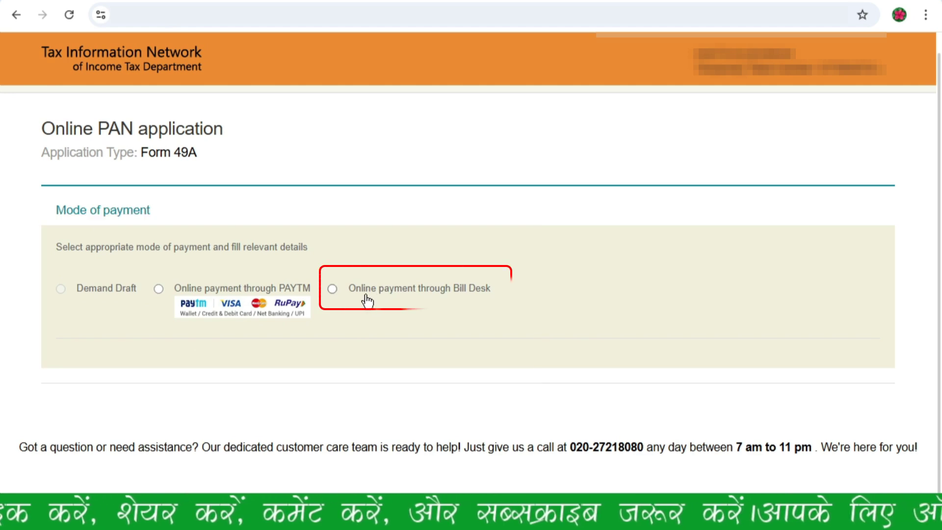
click(333, 294)
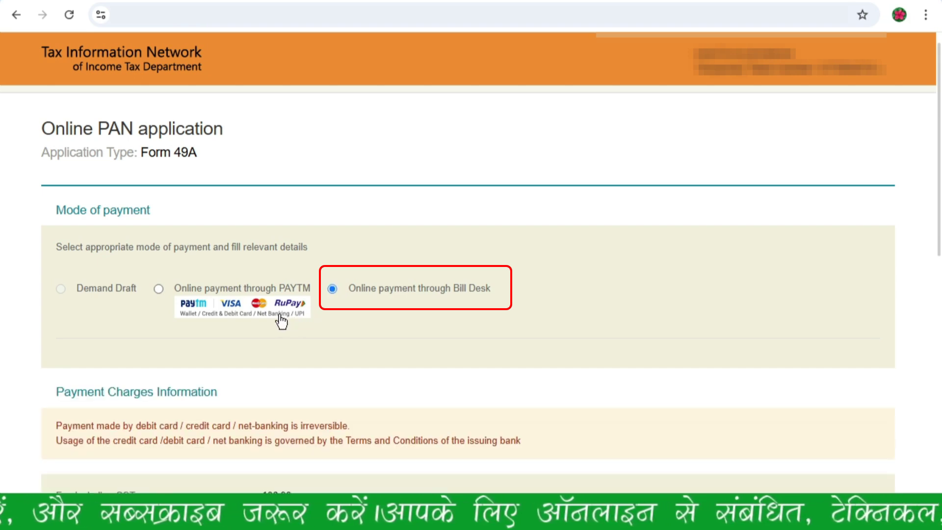
Step: Agree to the terms of service, proceed to payment and confirm paying the PAN application fee
scroll(140, 235, down, 4)
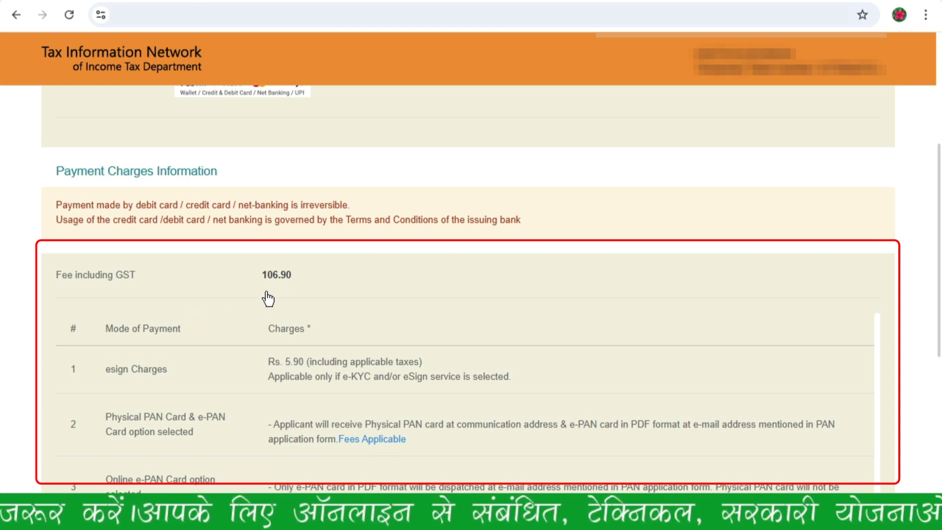
scroll(315, 392, down, 8)
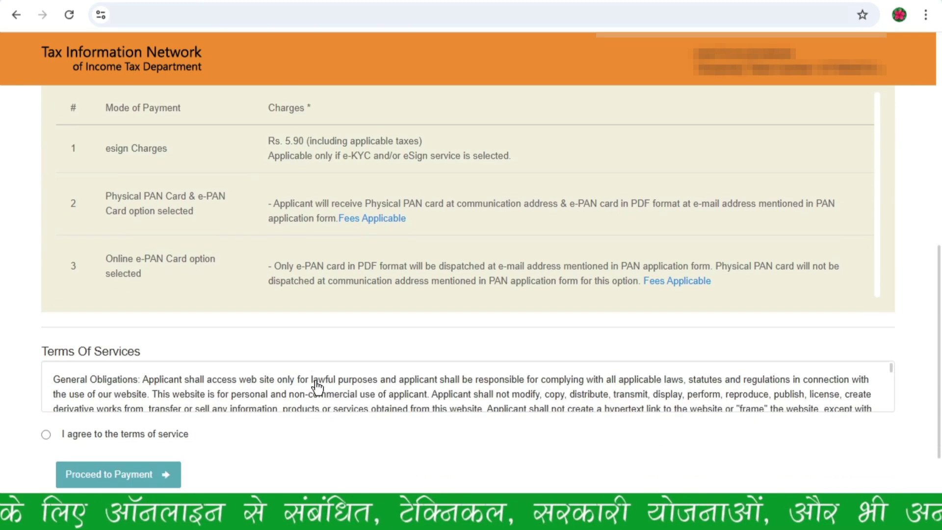
click(47, 435)
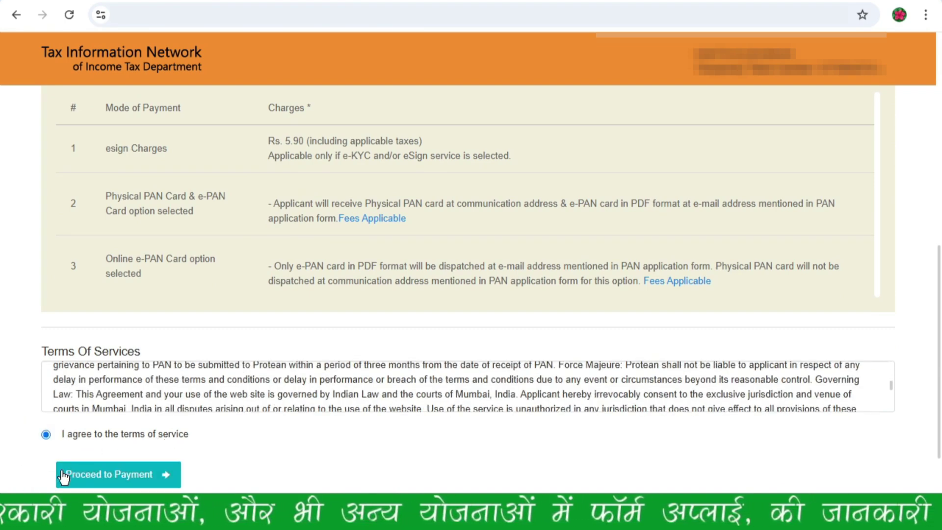
scroll(84, 388, down, 2)
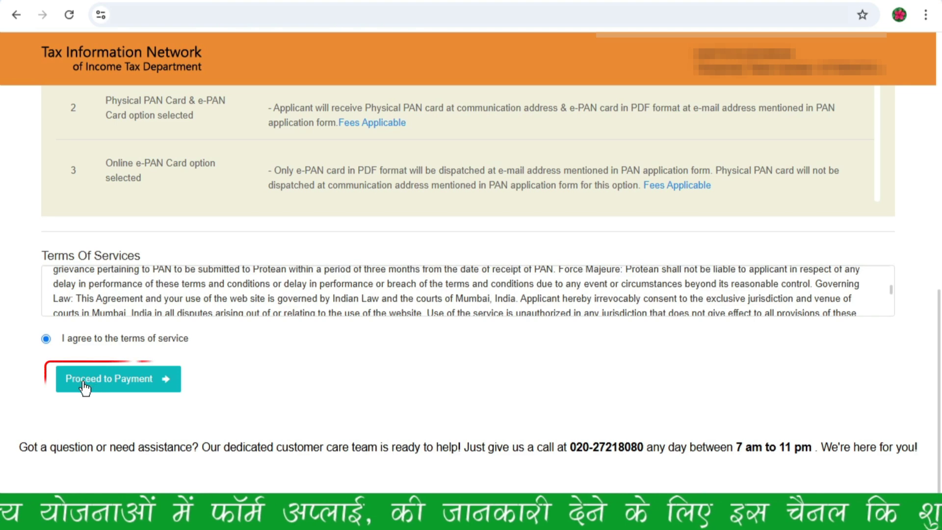
click(116, 391)
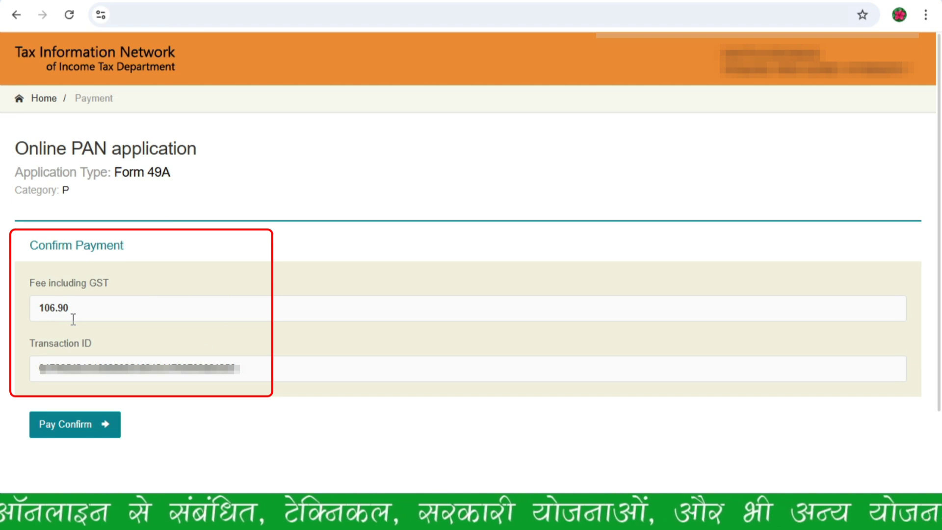
click(76, 430)
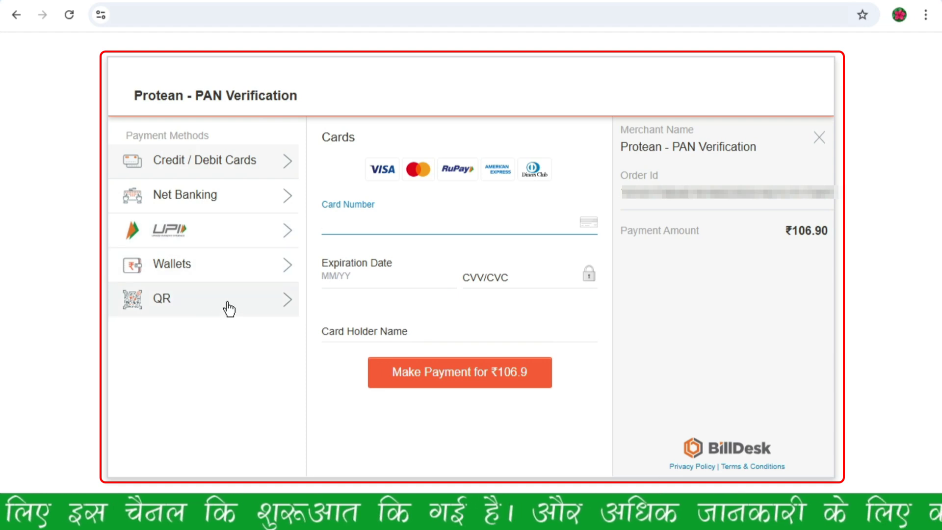
Step: Pay the fee by QR, with BHIM UPI as the selected QR option
click(257, 314)
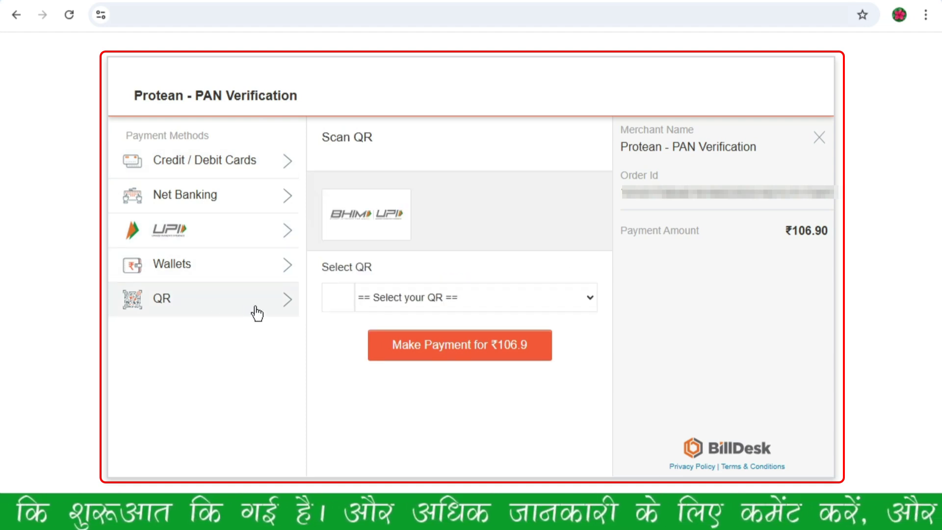
click(471, 300)
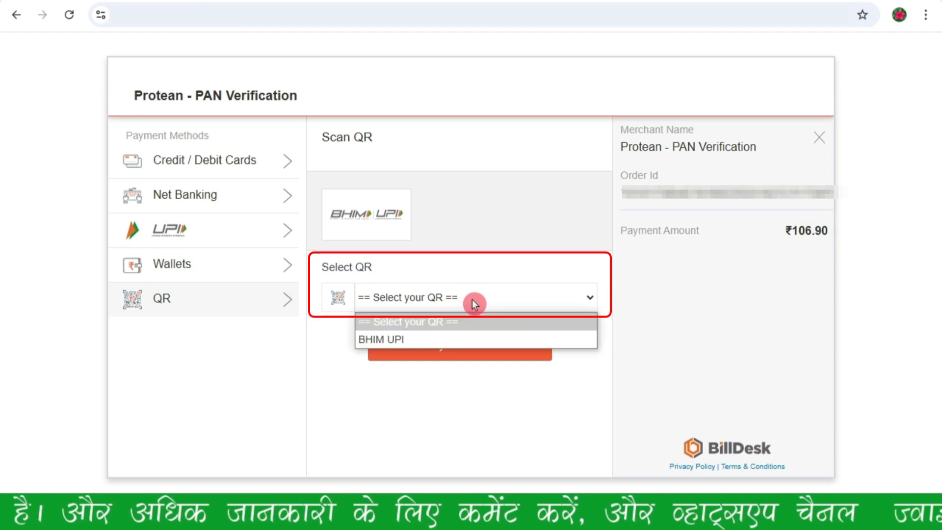
click(418, 338)
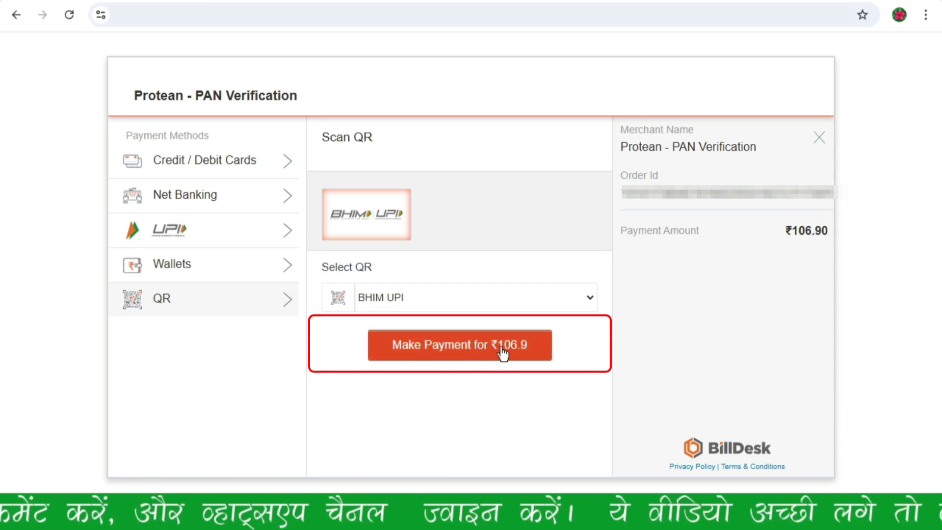
click(474, 349)
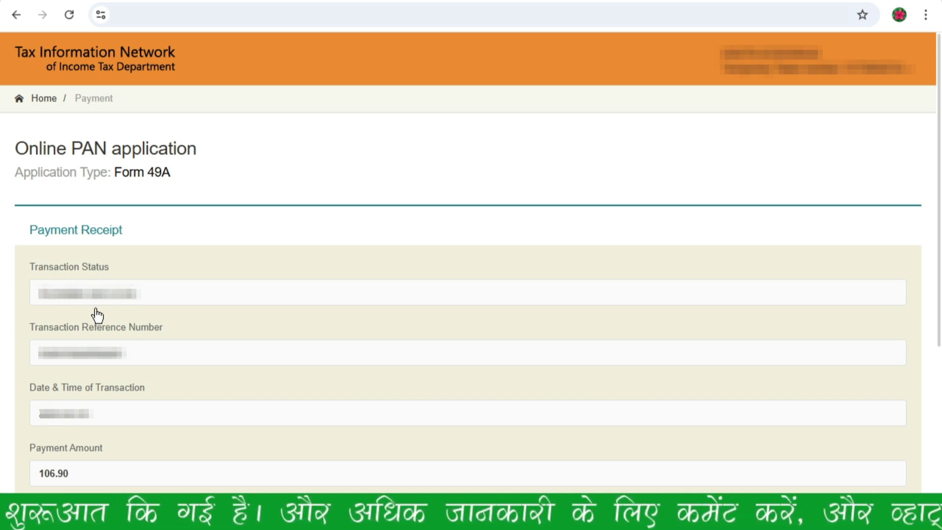
Step: Continue from the payment receipt, consent to the use of the Aadhaar details for e-Signing, and authenticate the Aadhaar
scroll(175, 265, down, 5)
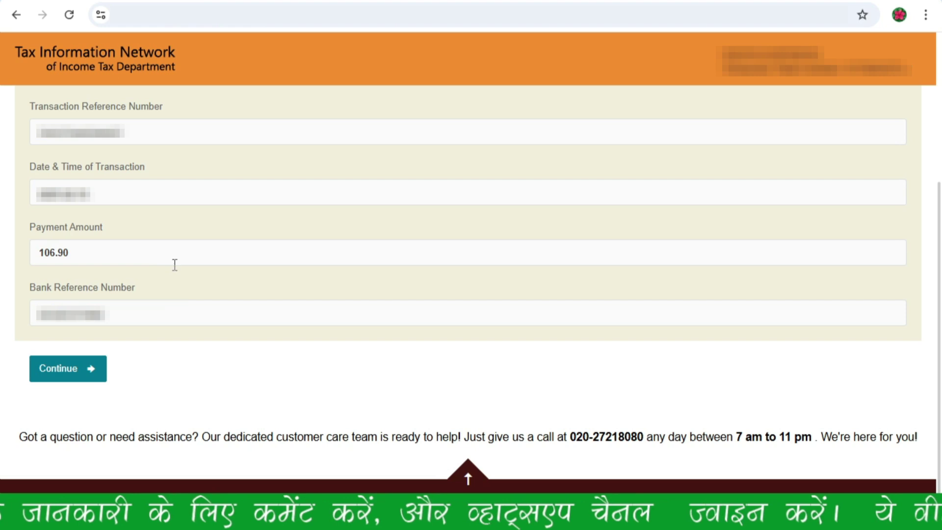
click(58, 375)
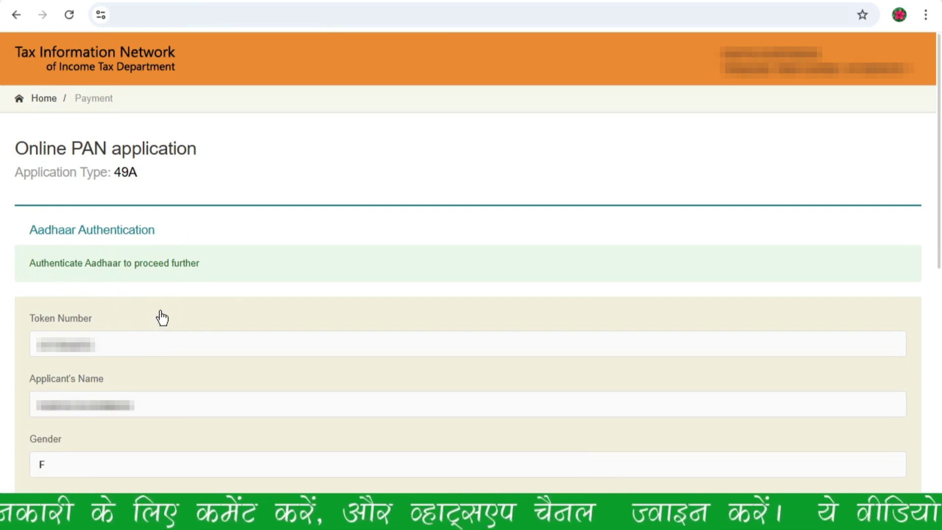
scroll(162, 318, down, 10)
click(34, 158)
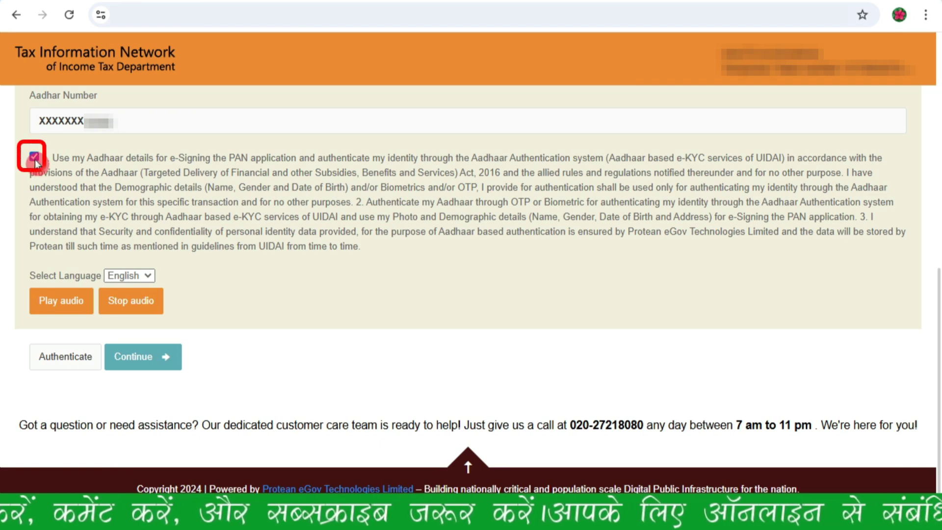
click(74, 372)
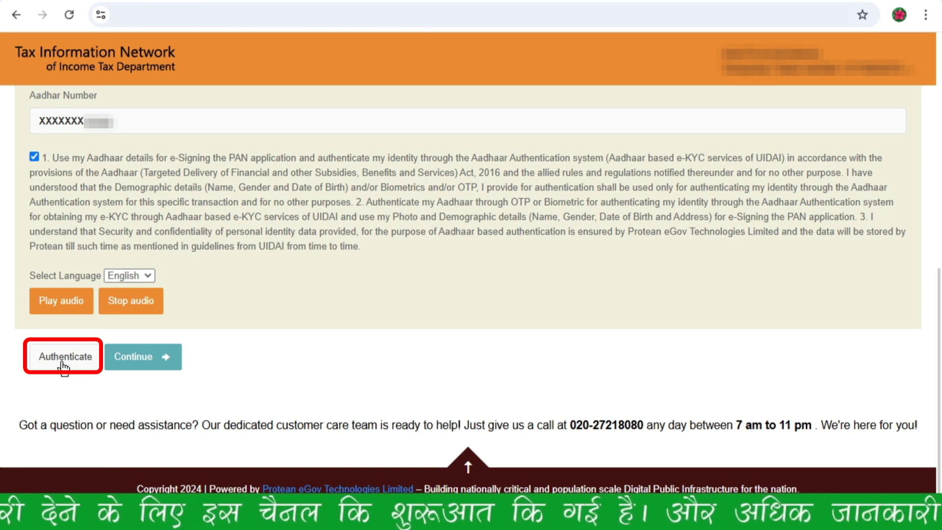
click(63, 363)
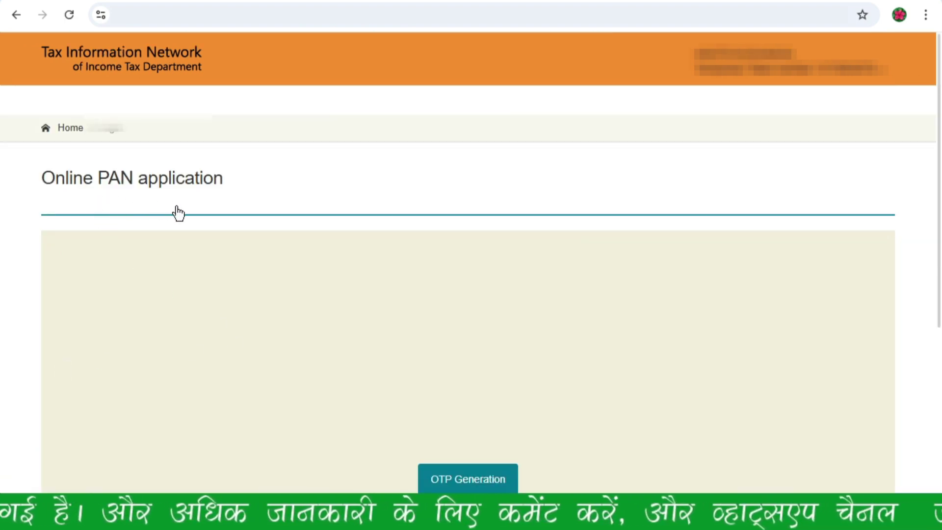
Step: Generate the Aadhaar OTP, fill in the OTP field and submit it for verification
scroll(218, 202, down, 5)
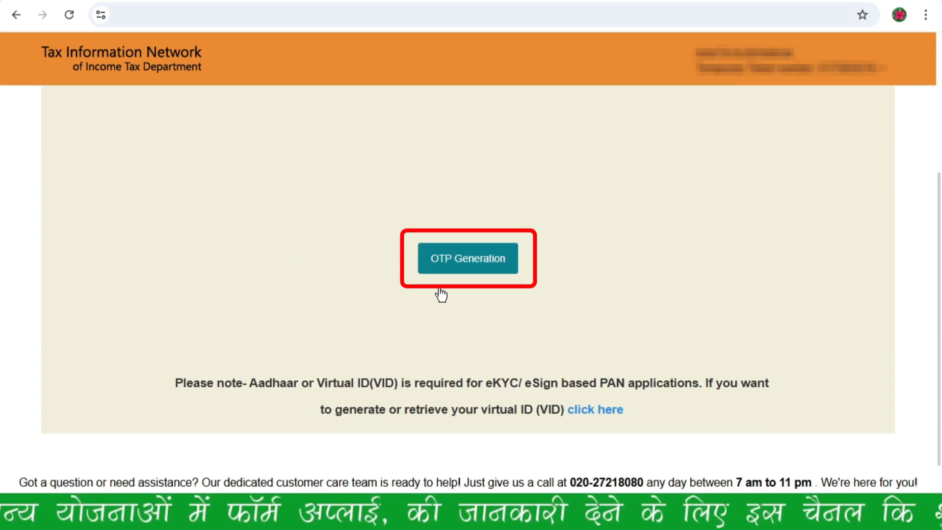
click(475, 262)
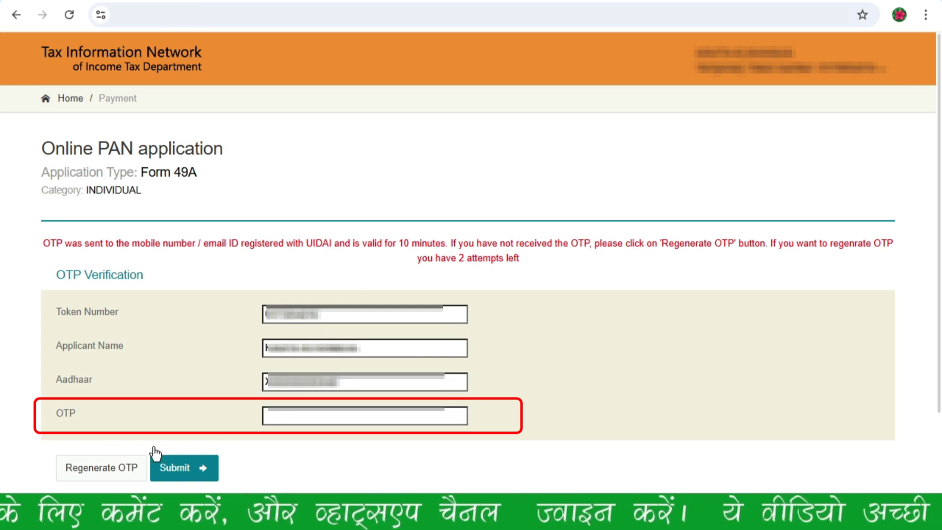
click(184, 469)
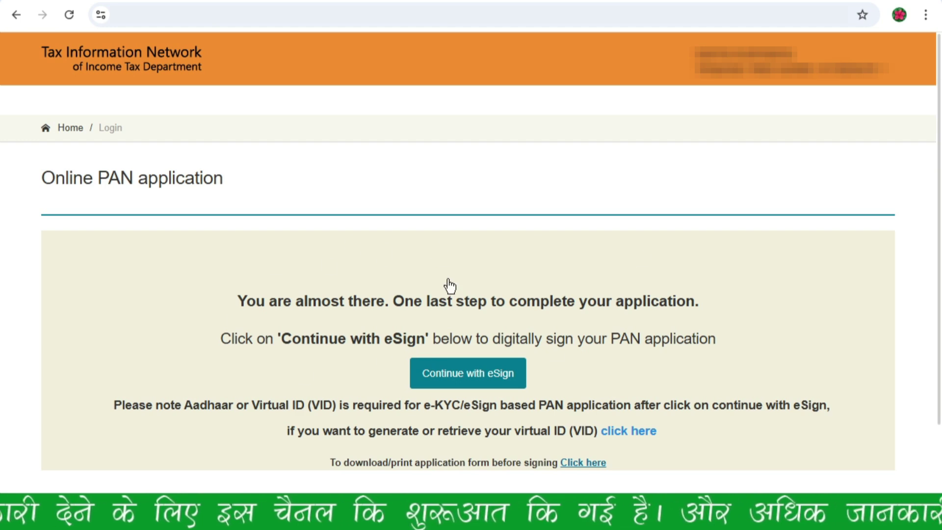
Step: Continue with eSign, authorize Protean eGov Technologies to e-Sign the PAN application, and fill in the VID/Aadhaar number
click(485, 378)
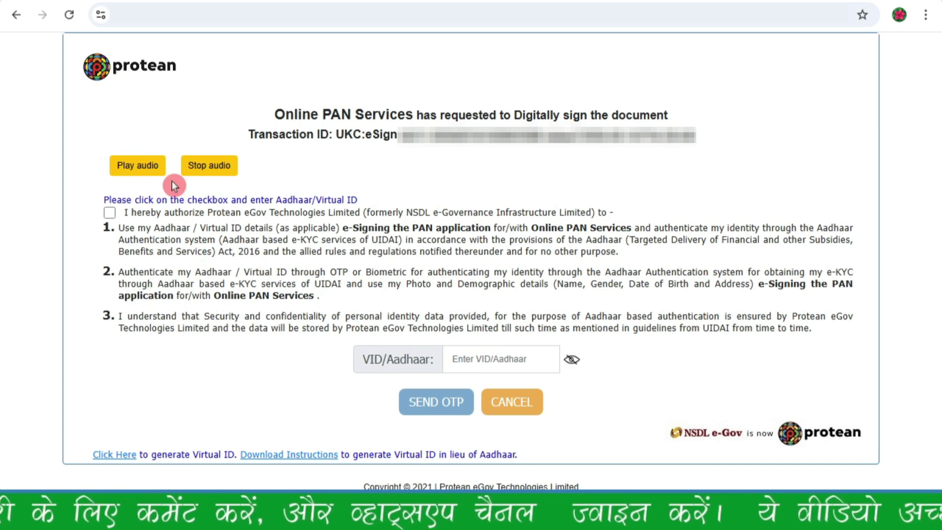
click(110, 216)
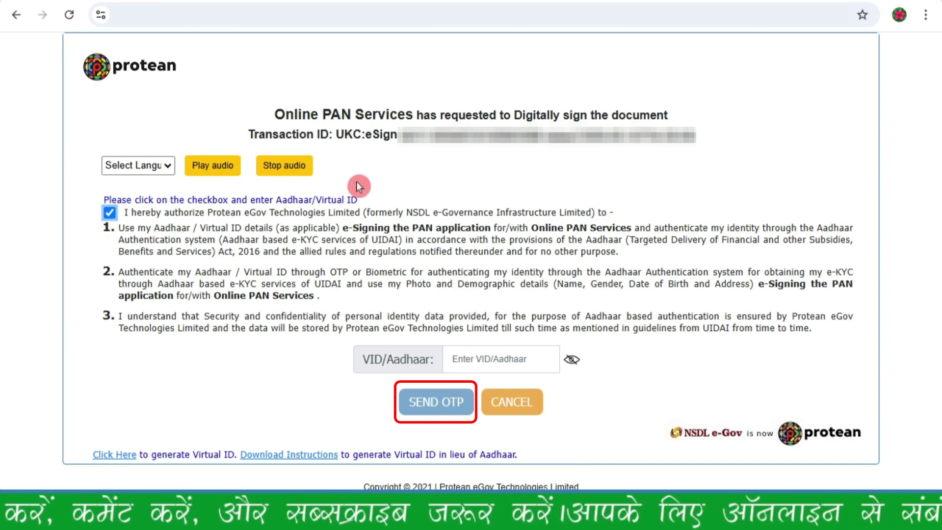
click(459, 359)
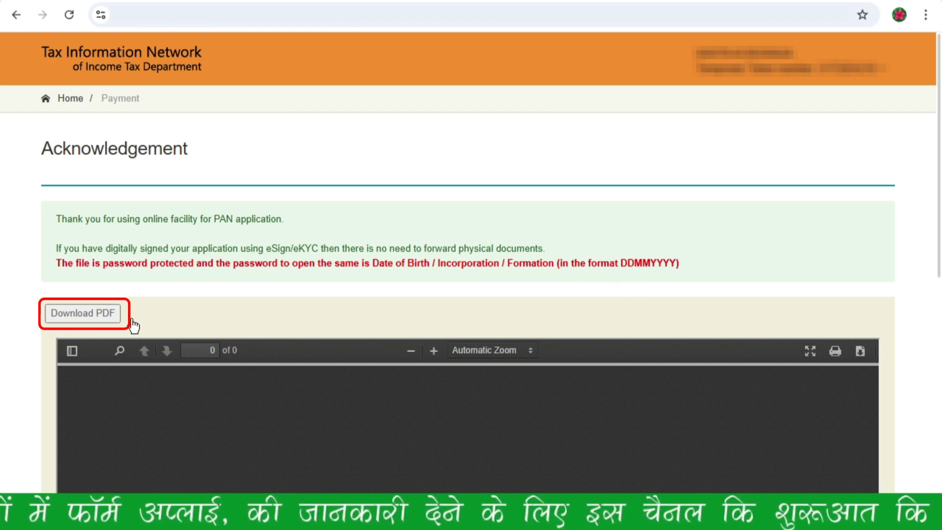
Step: Download the PDF of the PAN application acknowledgement
click(84, 317)
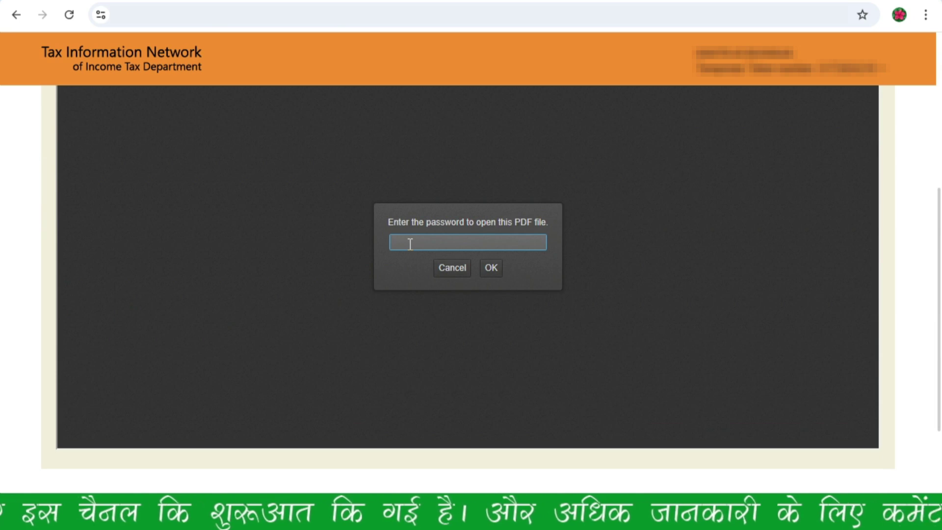
Step: Enter the PDF password in the password field and open the protected acknowledgement file
text(••••)
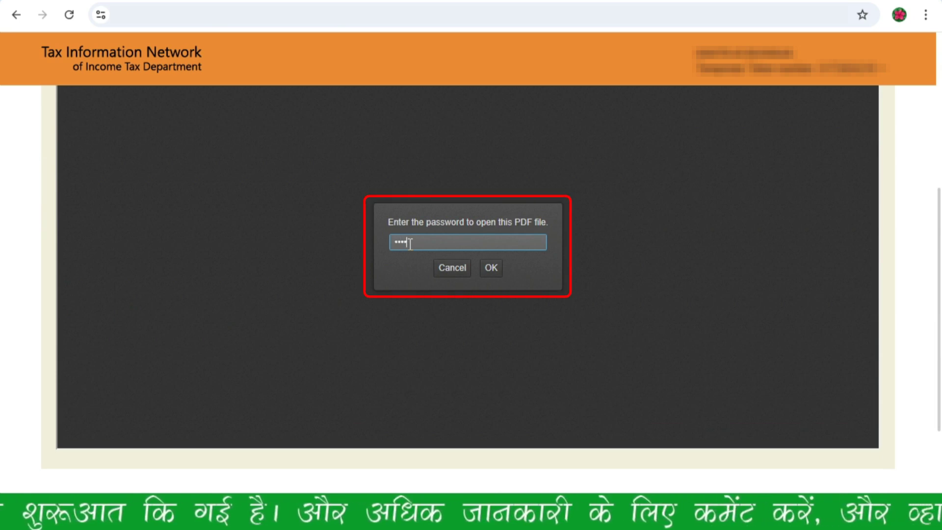
text(••••)
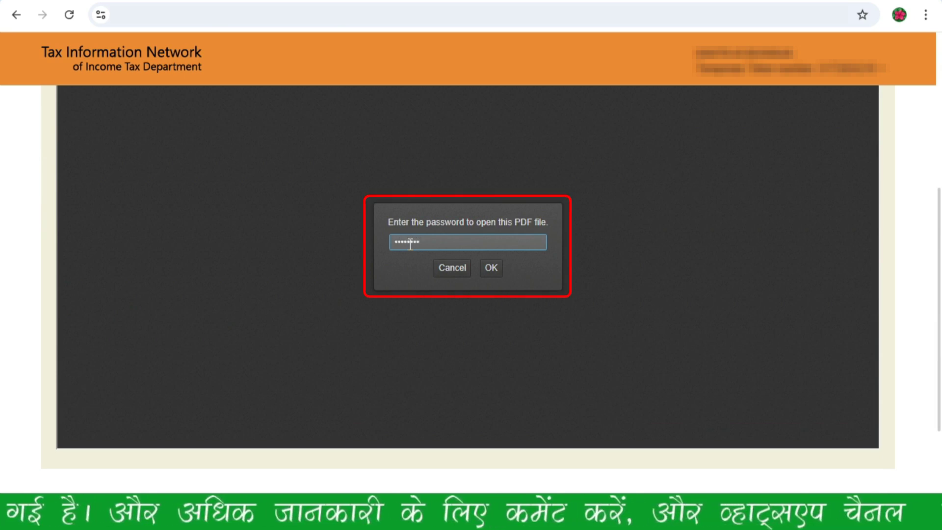
click(490, 274)
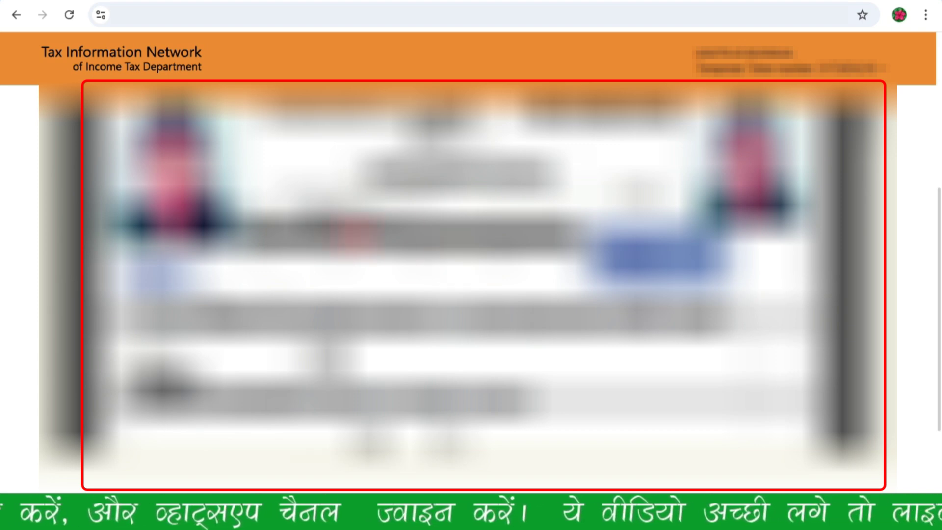
Step: Review the pages of the opened PAN application acknowledgement, from the applicant details through to the end, and return to its beginning
scroll(538, 270, down, 5)
scroll(540, 277, down, 10)
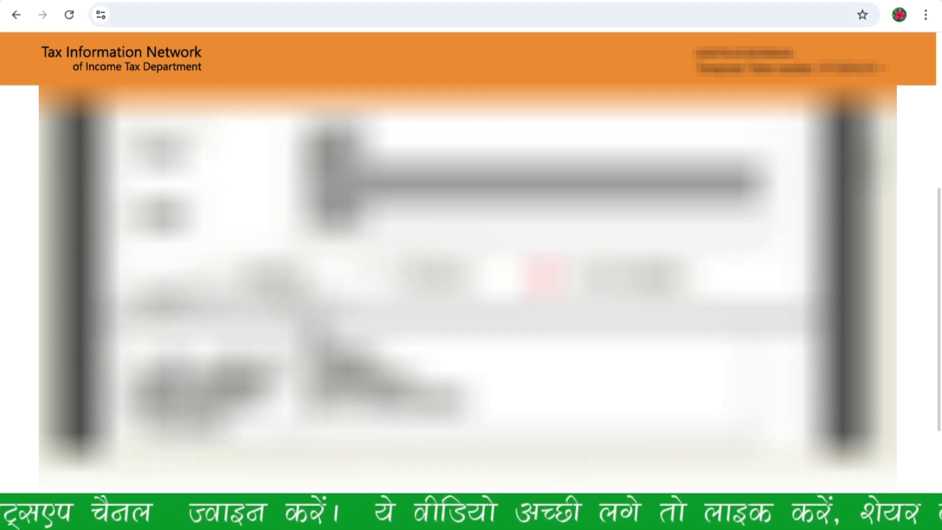
scroll(530, 295, down, 10)
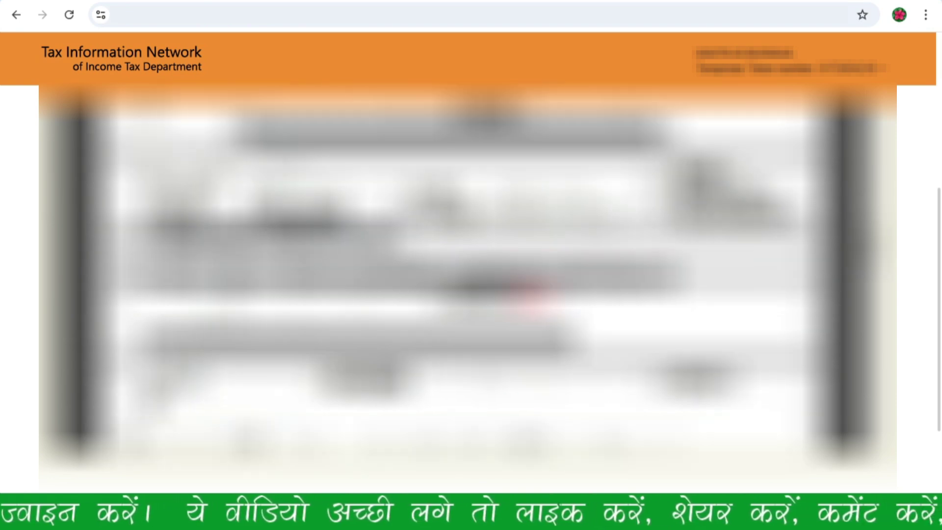
scroll(466, 275, down, 10)
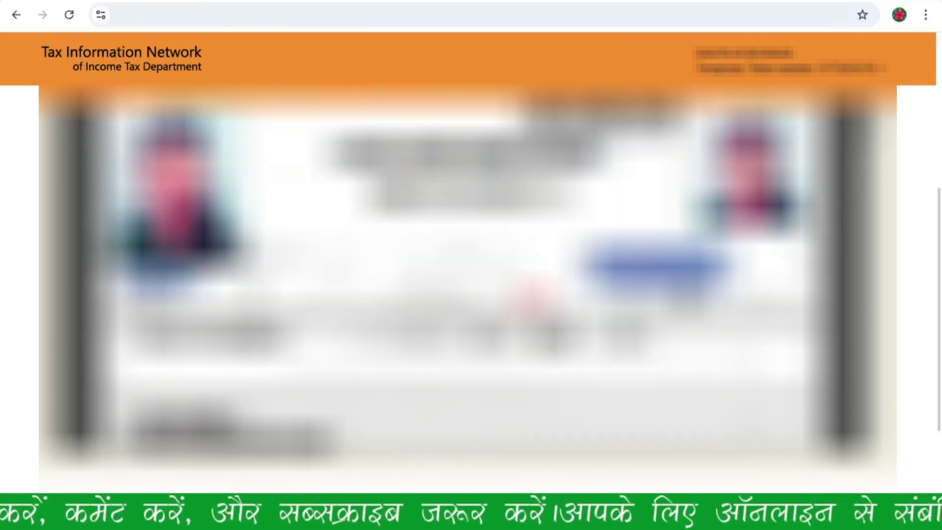
scroll(468, 285, up, 2)
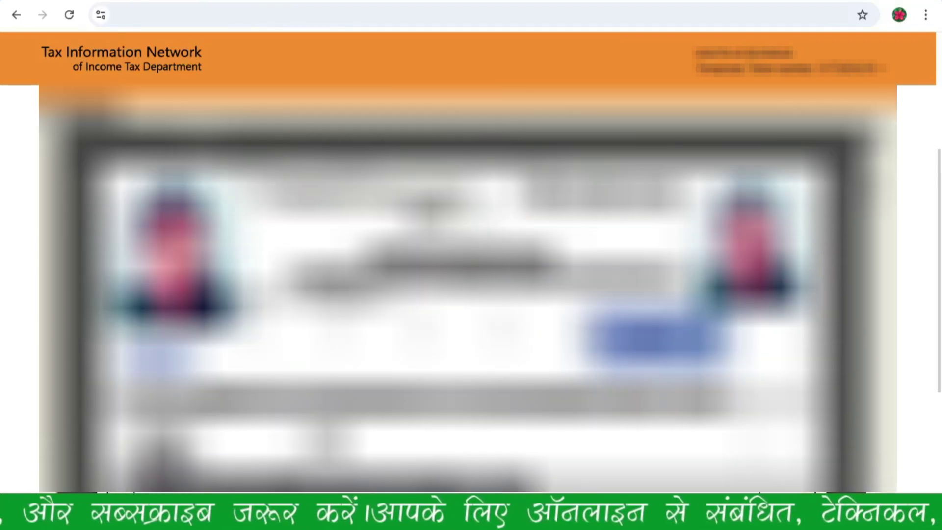
scroll(467, 284, up, 2)
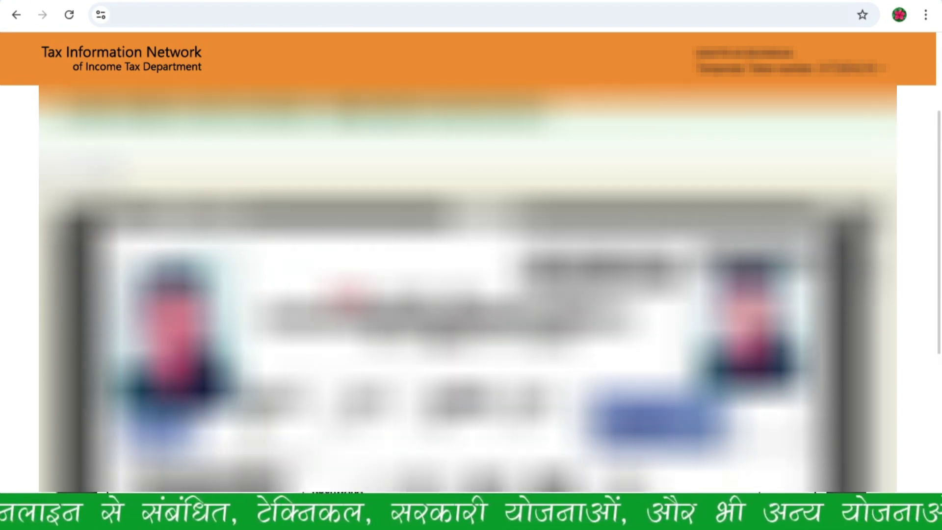
scroll(468, 284, up, 2)
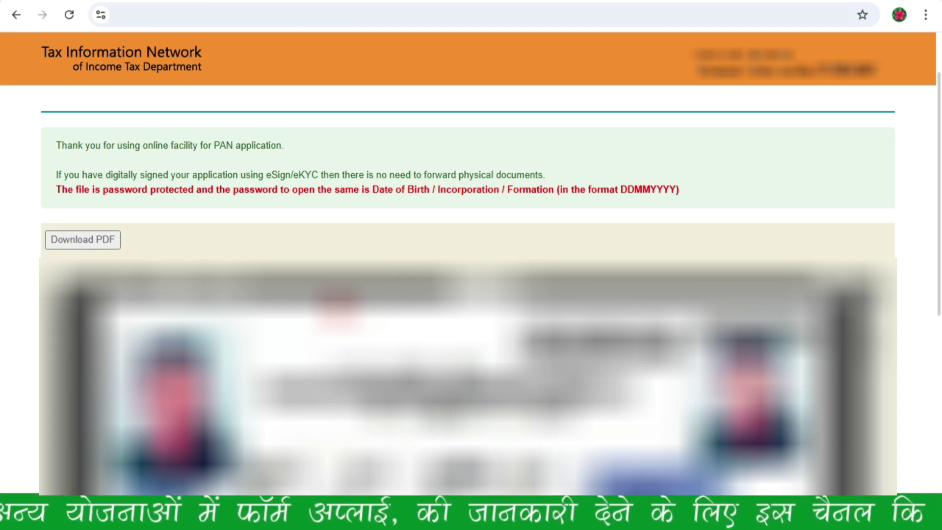